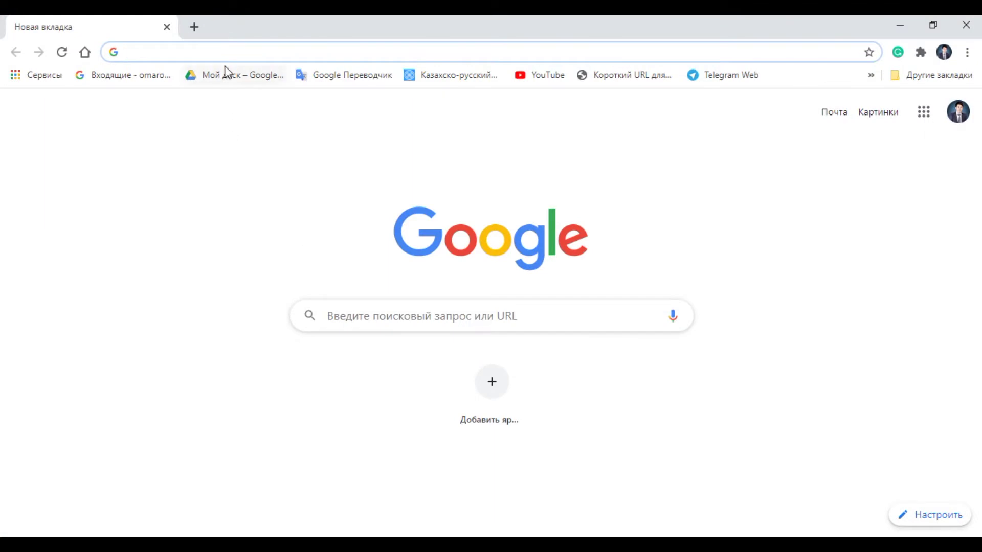
Search Google for "физические формулы" and show the image results.
{"action": "type", "text": "физичес"}
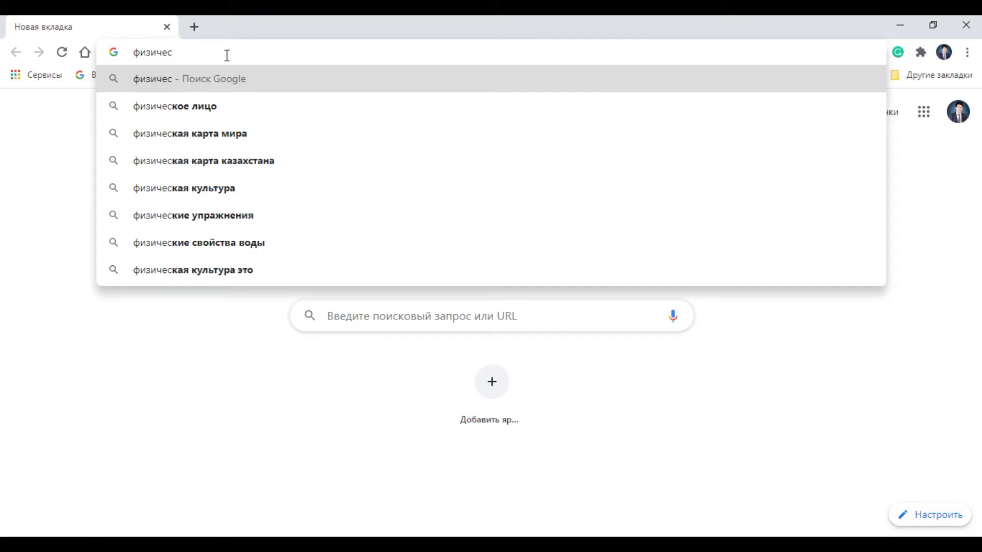
{"action": "type", "text": "ие"}
{"action": "key", "text": "BackSpace"}
{"action": "key", "text": "BackSpace"}
{"action": "key", "text": "BackSpace"}
{"action": "type", "text": "кие формулы"}
{"action": "key", "text": "Return"}
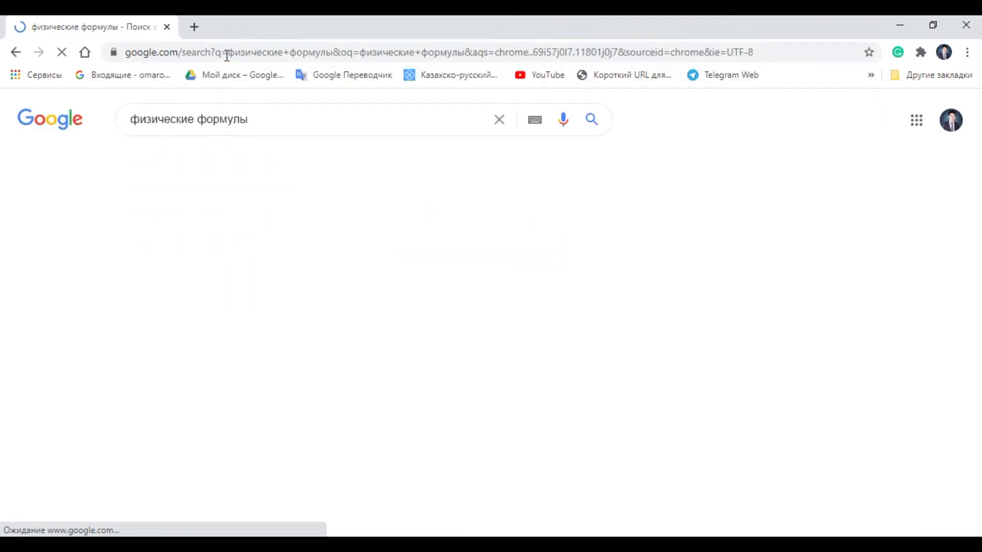
{"action": "left_click", "coordinate": [225, 163]}
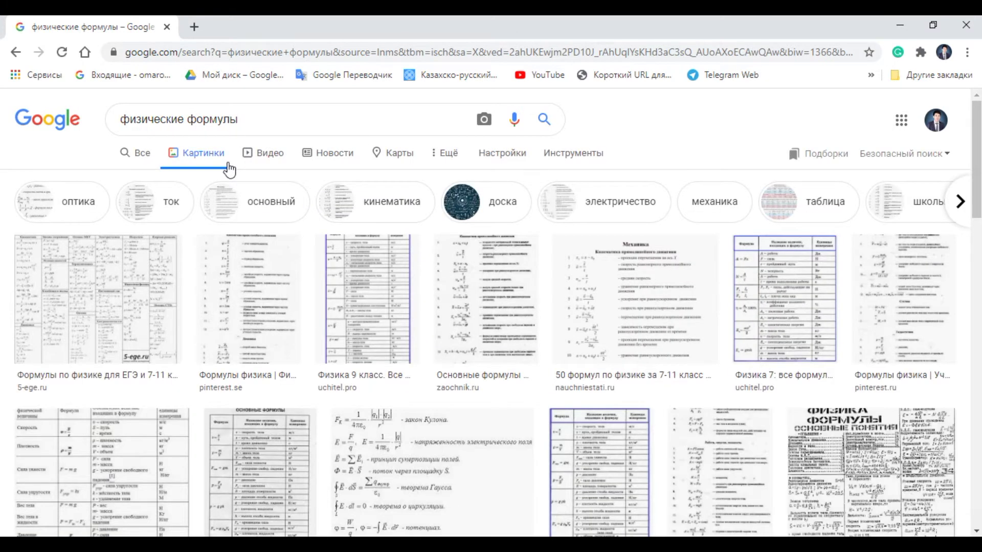
Copy the all-fizika.com image of electric and electromagnetic formulas and paste it into the blank Word document.
{"action": "scroll", "coordinate": [256, 241], "scroll_direction": "down", "scroll_amount": 3}
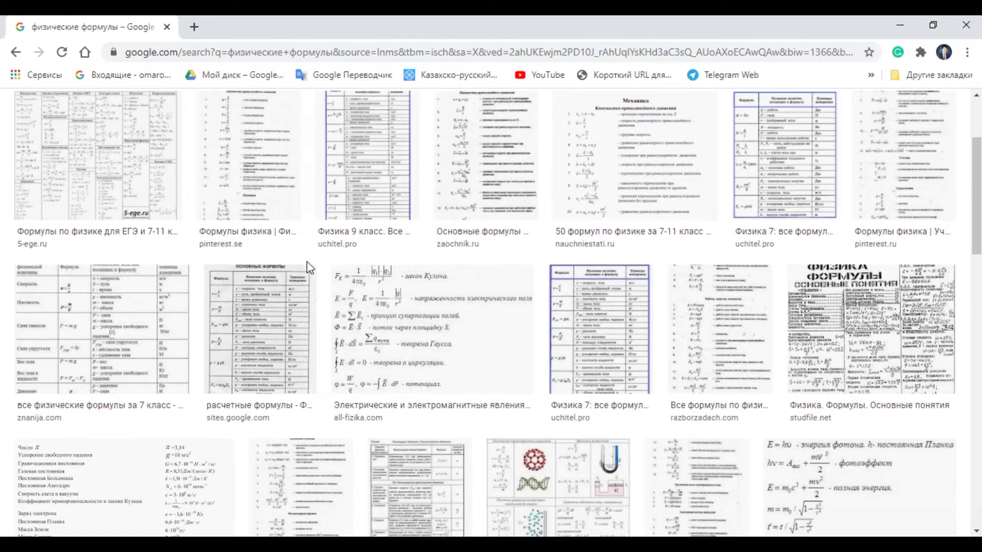
{"action": "scroll", "coordinate": [445, 358], "scroll_direction": "up", "scroll_amount": 2}
{"action": "left_click", "coordinate": [449, 388]}
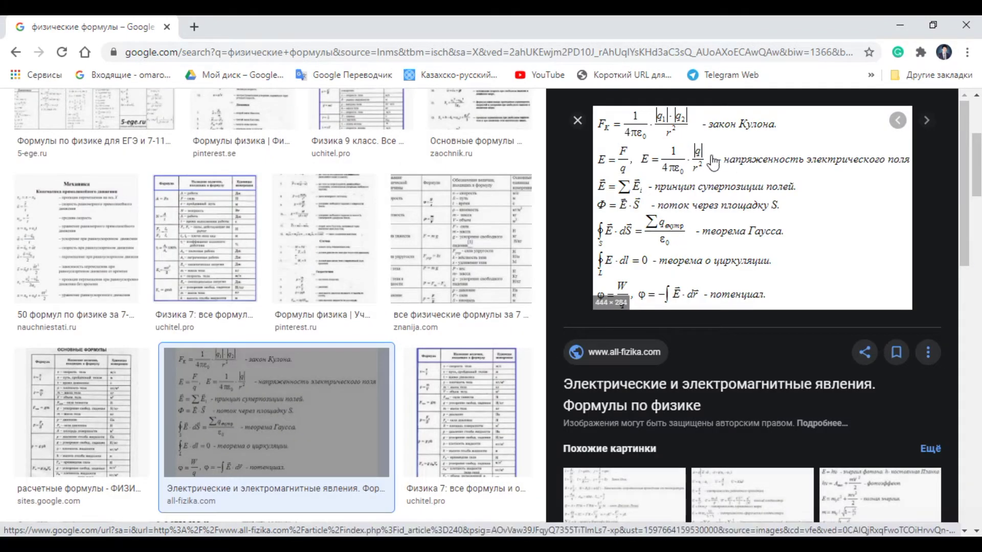
{"action": "right_click", "coordinate": [797, 260]}
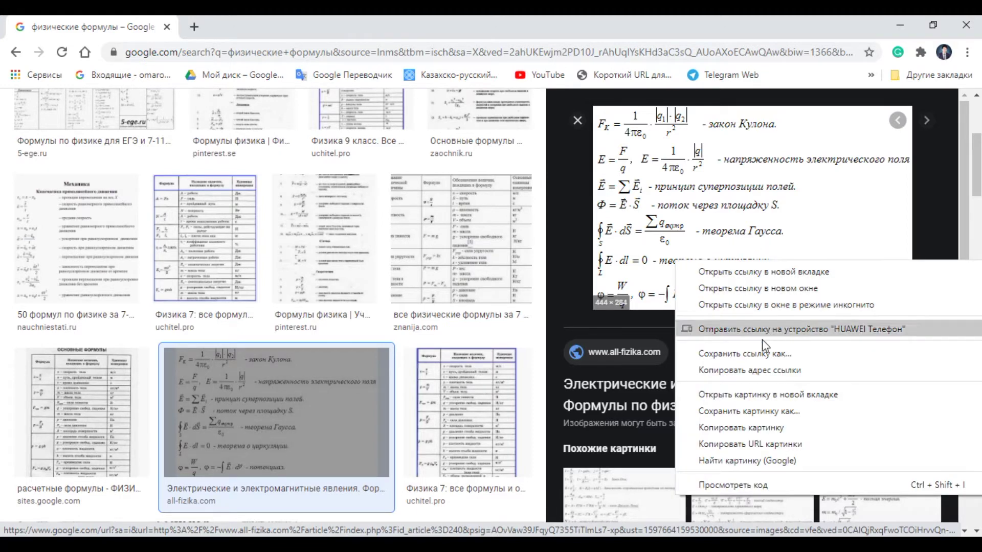
{"action": "left_click", "coordinate": [762, 432]}
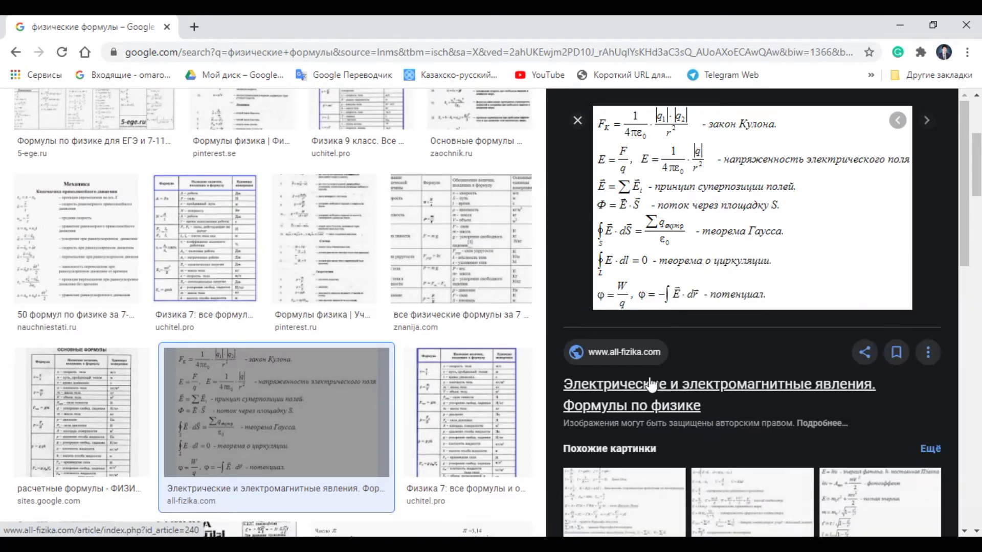
{"action": "key", "text": "alt+Tab"}
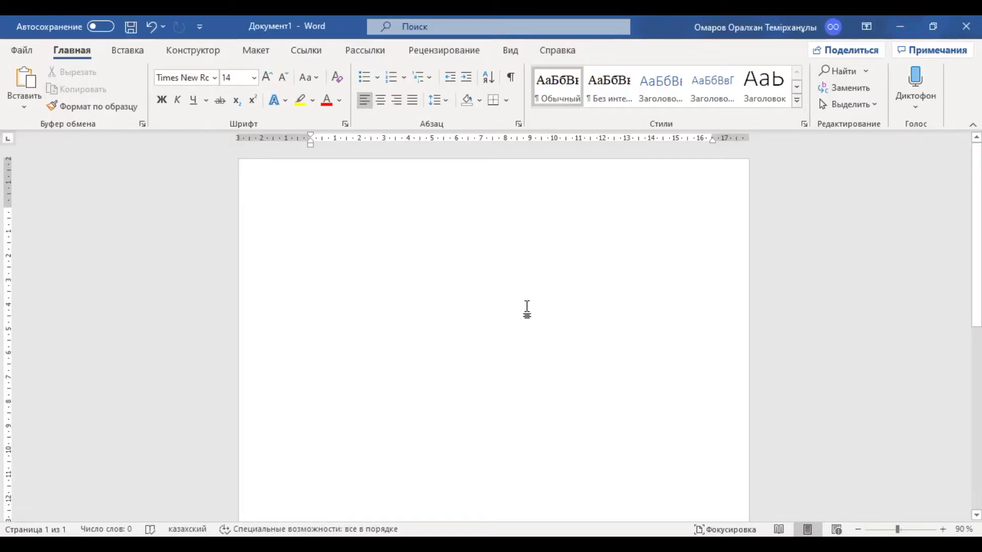
{"action": "key", "text": "ctrl+v"}
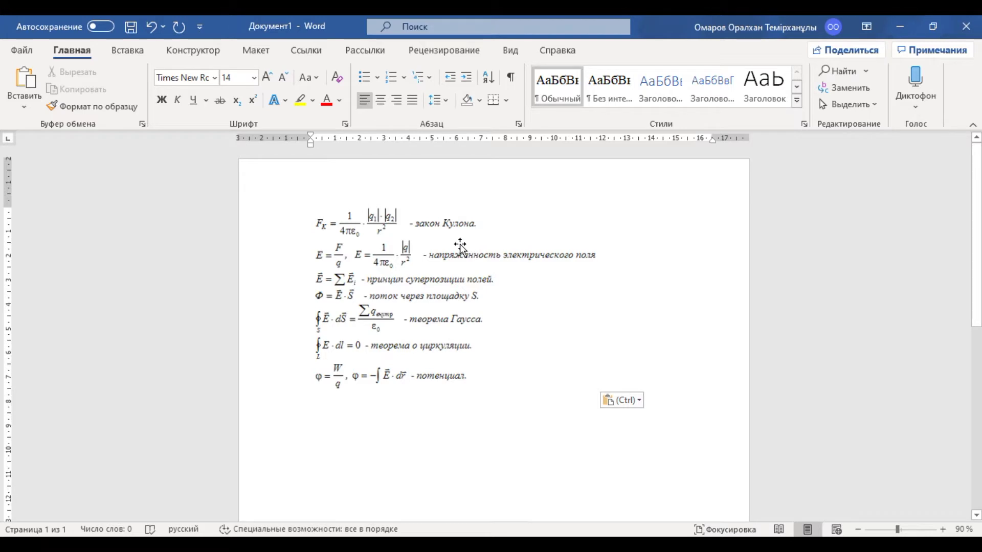
Crop the pasted picture to about 1.12 × 7.38 cm so only the Coulomb's law formula (закон Кулона) is kept.
{"action": "left_click", "coordinate": [478, 292]}
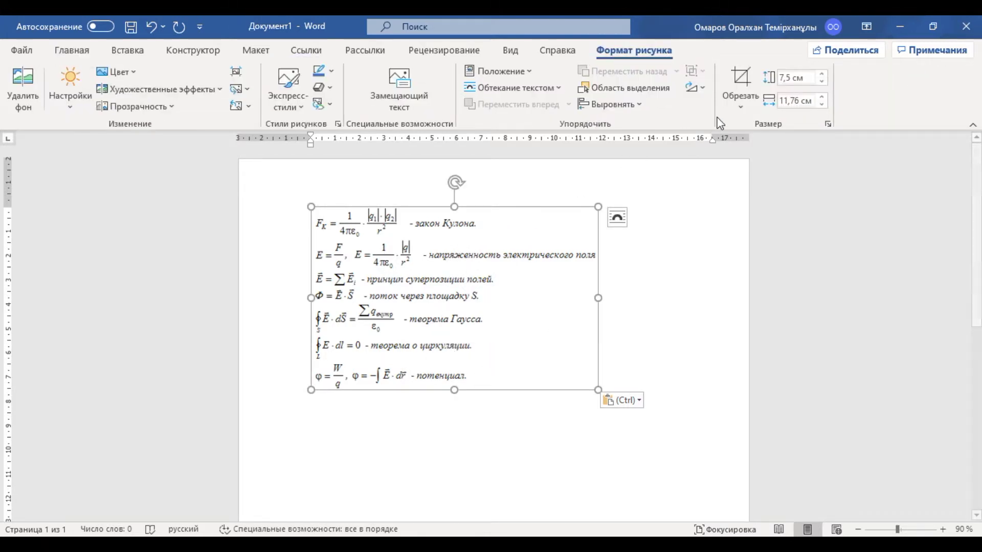
{"action": "left_click", "coordinate": [741, 87]}
{"action": "left_click_drag", "start_coordinate": [456, 390], "coordinate": [454, 239]}
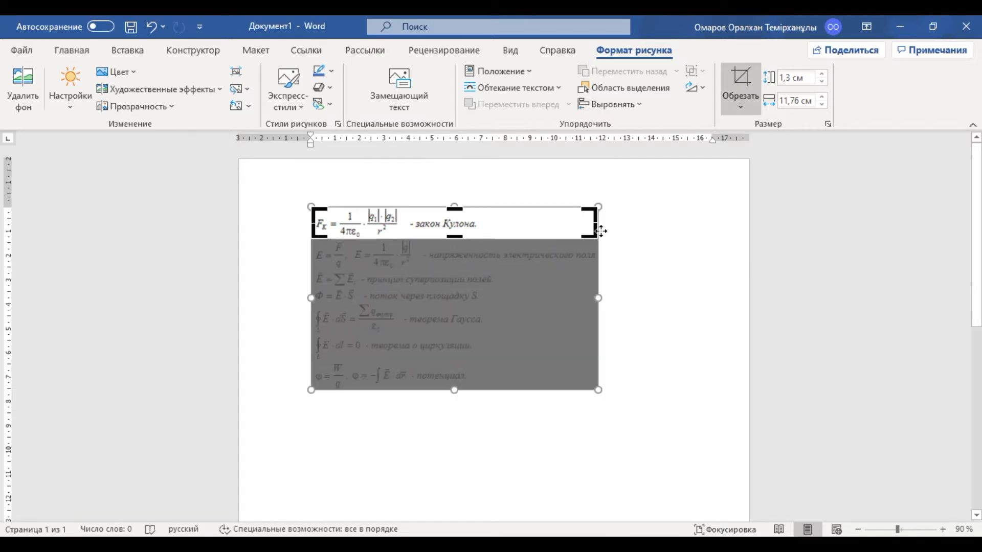
{"action": "left_click_drag", "start_coordinate": [594, 209], "coordinate": [494, 206]}
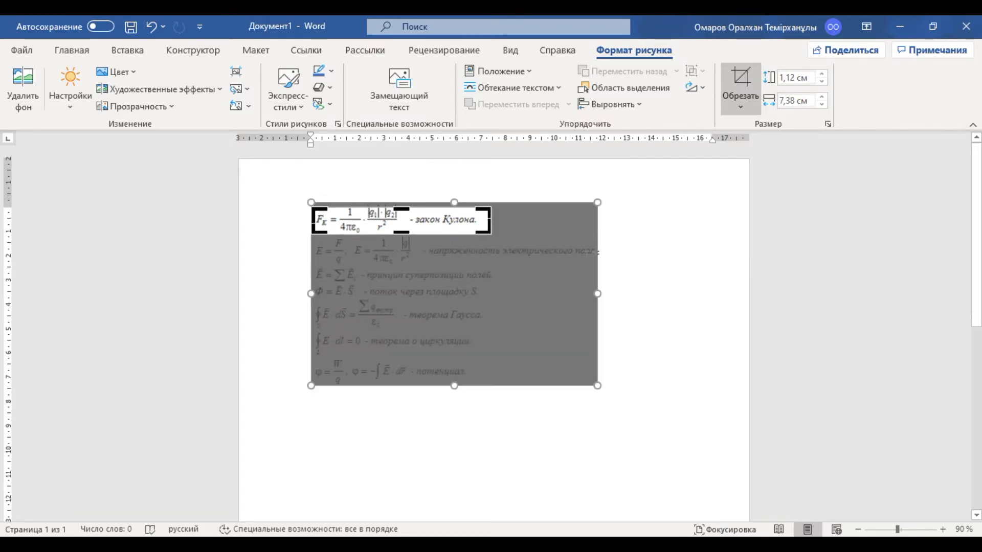
{"action": "left_click", "coordinate": [661, 292]}
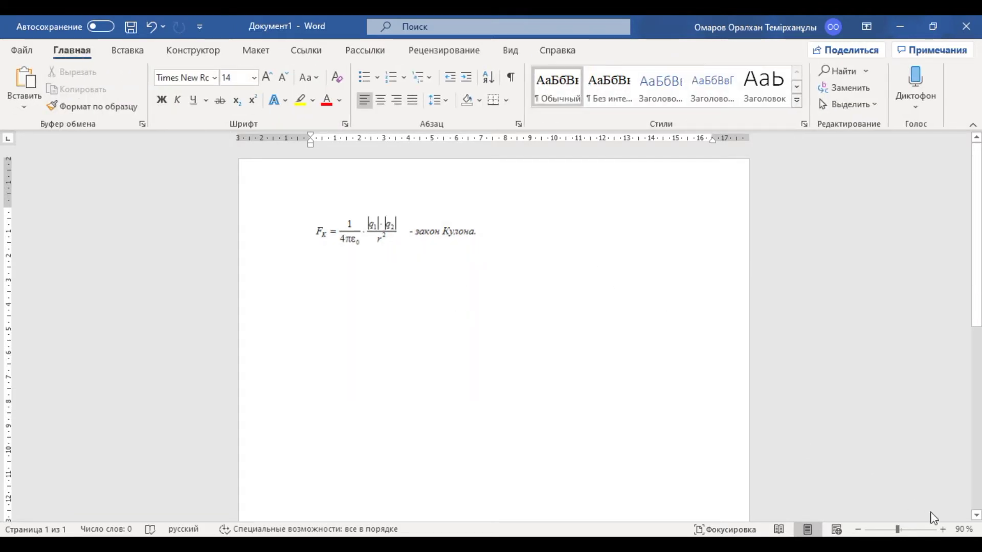
Insert a new blank equation on the line below the Coulomb's law picture.
{"action": "scroll", "coordinate": [486, 314], "scroll_direction": "up", "scroll_amount": 11}
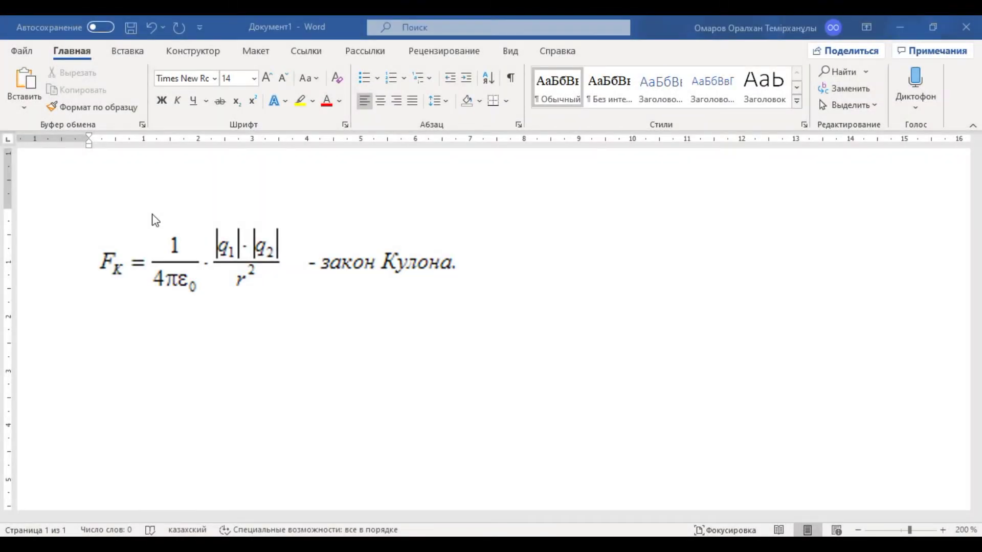
{"action": "left_click", "coordinate": [125, 51]}
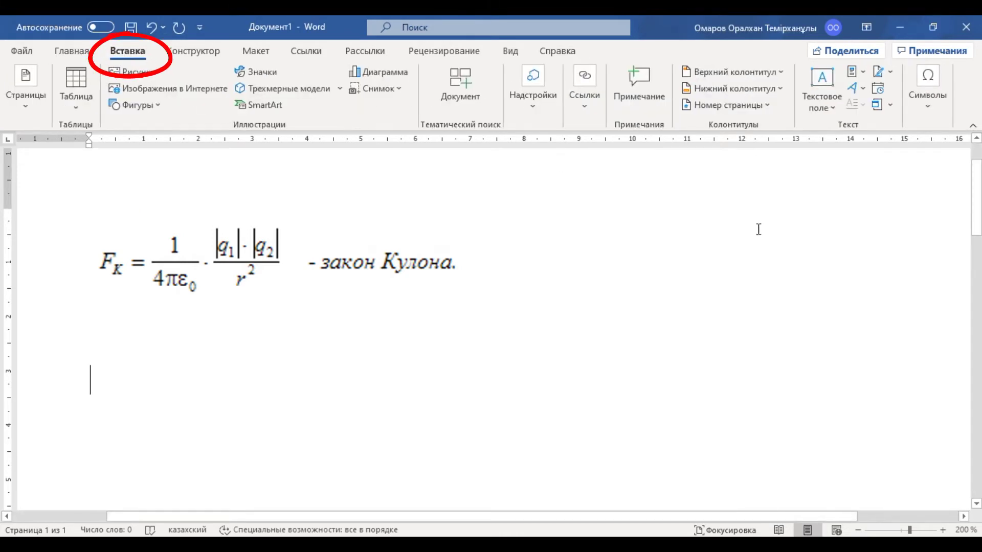
{"action": "left_click", "coordinate": [935, 109]}
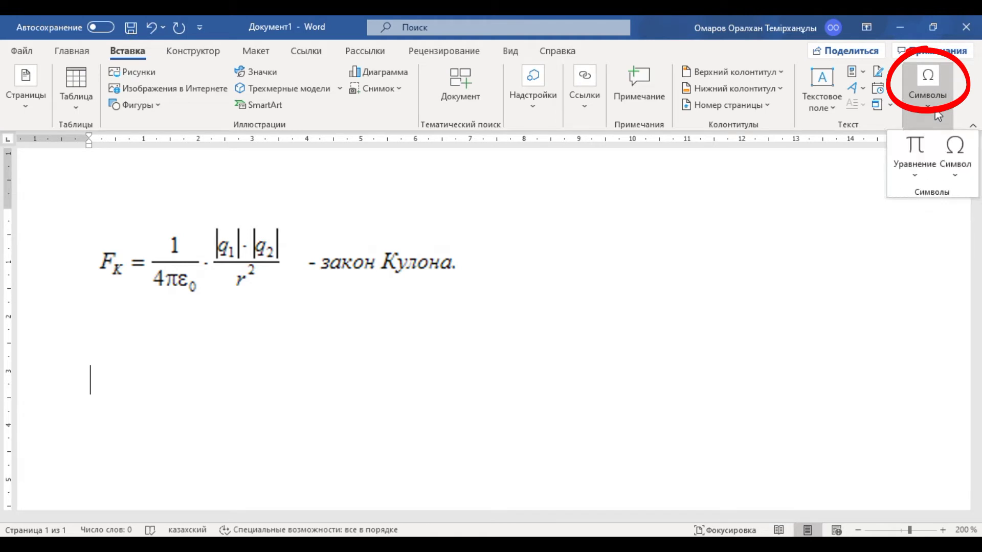
{"action": "left_click", "coordinate": [912, 147]}
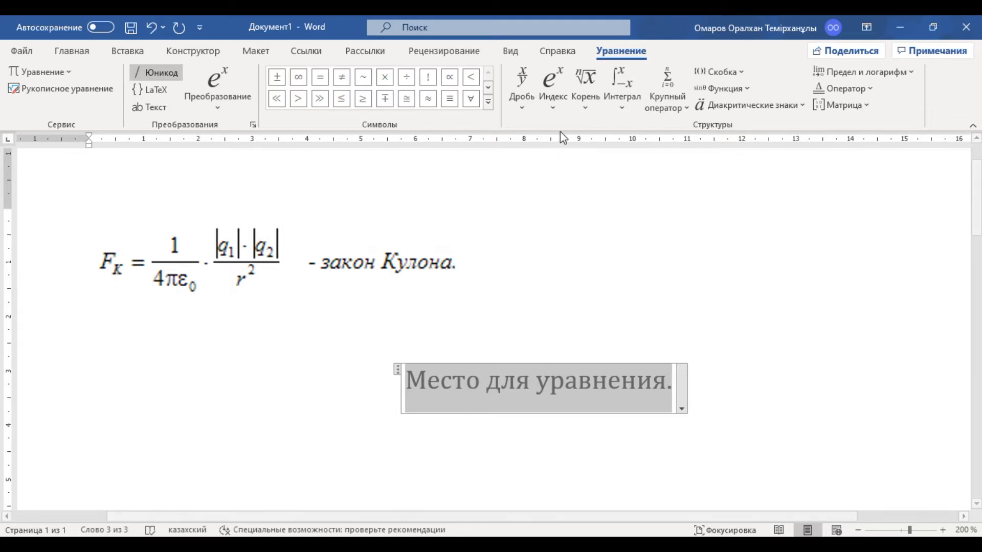
Add a subscript structure to the equation with F as the base and К as the subscript.
{"action": "left_click", "coordinate": [560, 109]}
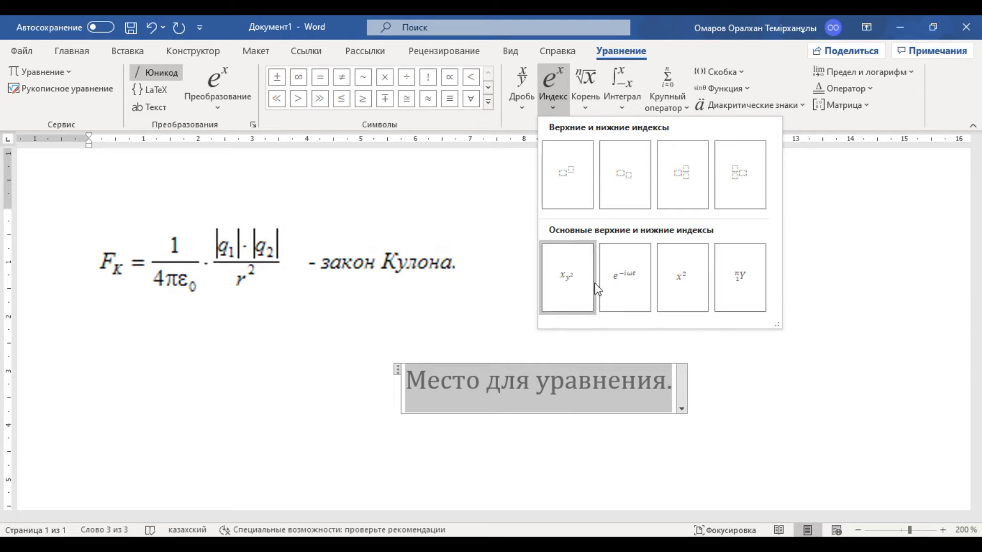
{"action": "left_click", "coordinate": [622, 195]}
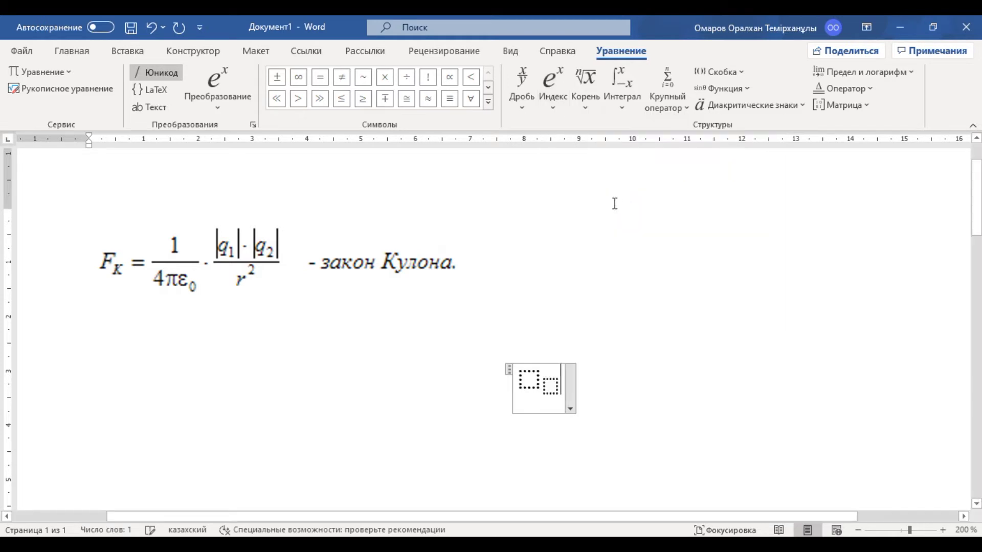
{"action": "left_click", "coordinate": [528, 381]}
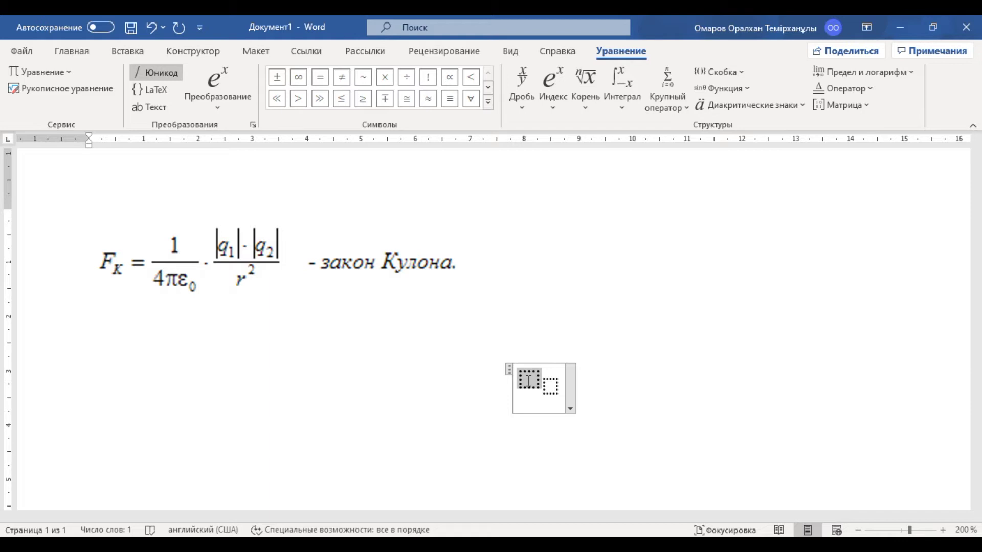
{"action": "type", "text": "F"}
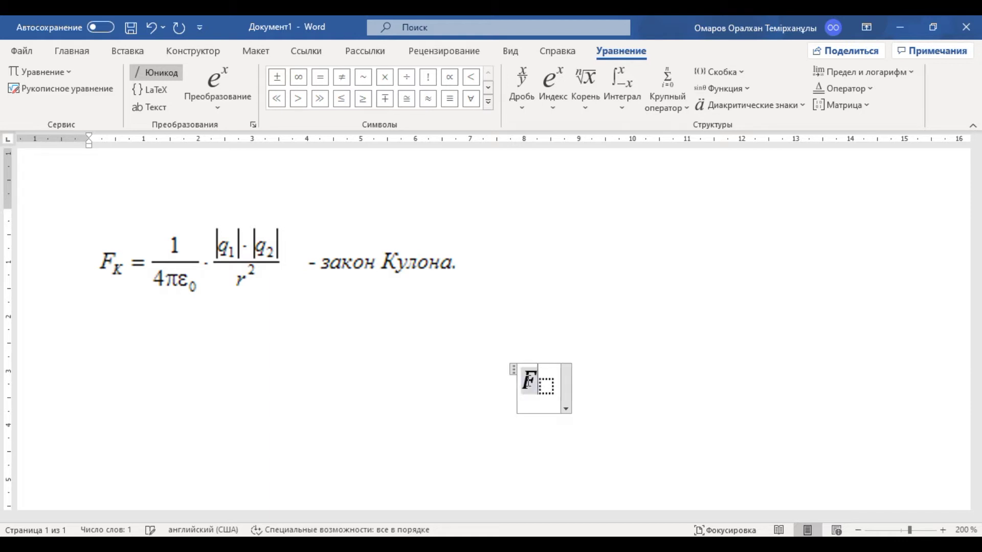
{"action": "key", "text": "Right"}
{"action": "key", "text": "alt+shift"}
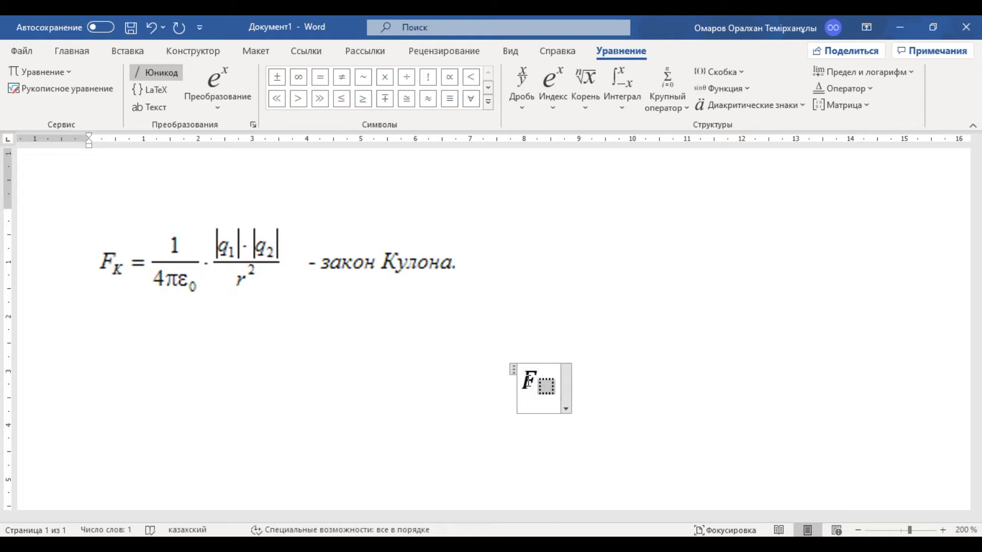
{"action": "type", "text": "К"}
{"action": "key", "text": "Right"}
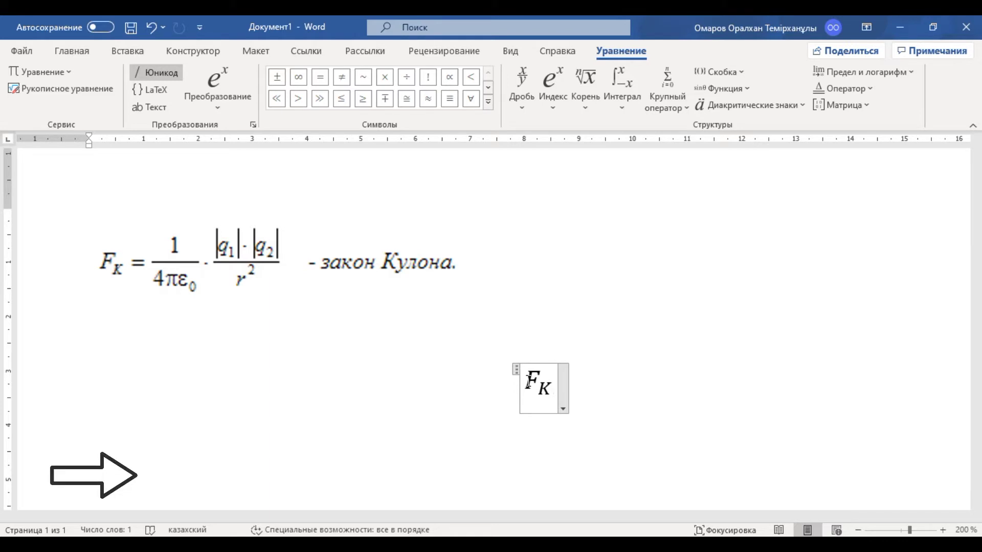
{"action": "key", "text": "Left"}
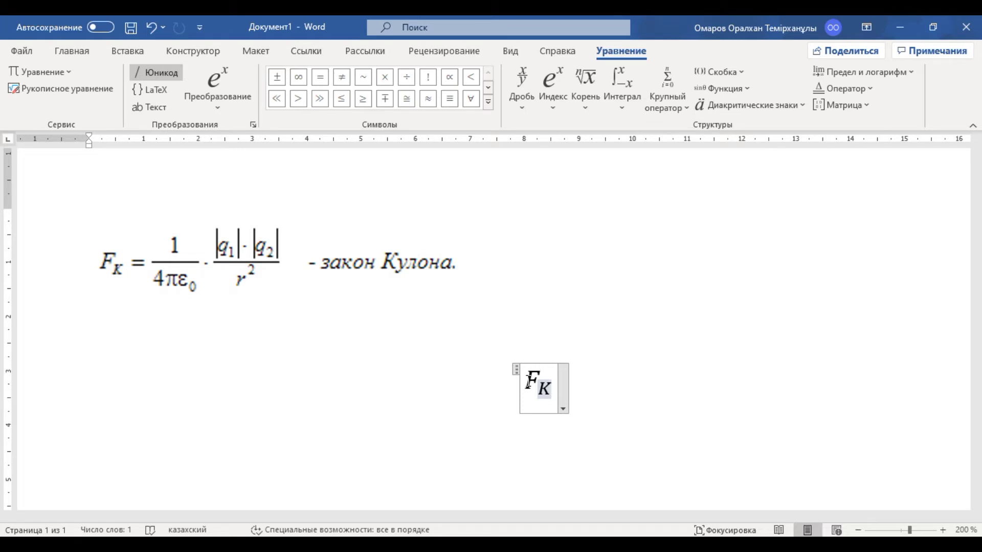
{"action": "type", "text": "="}
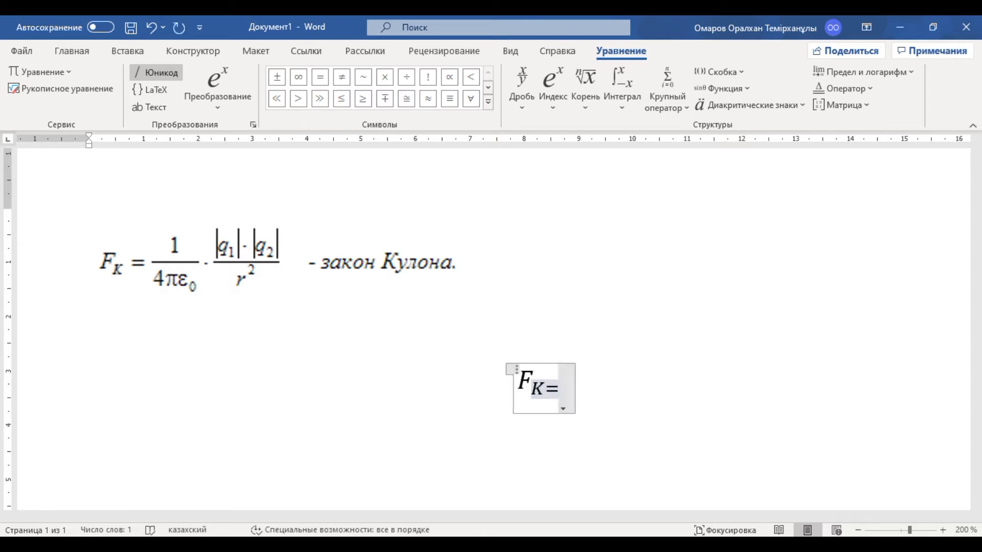
{"action": "key", "text": "BackSpace"}
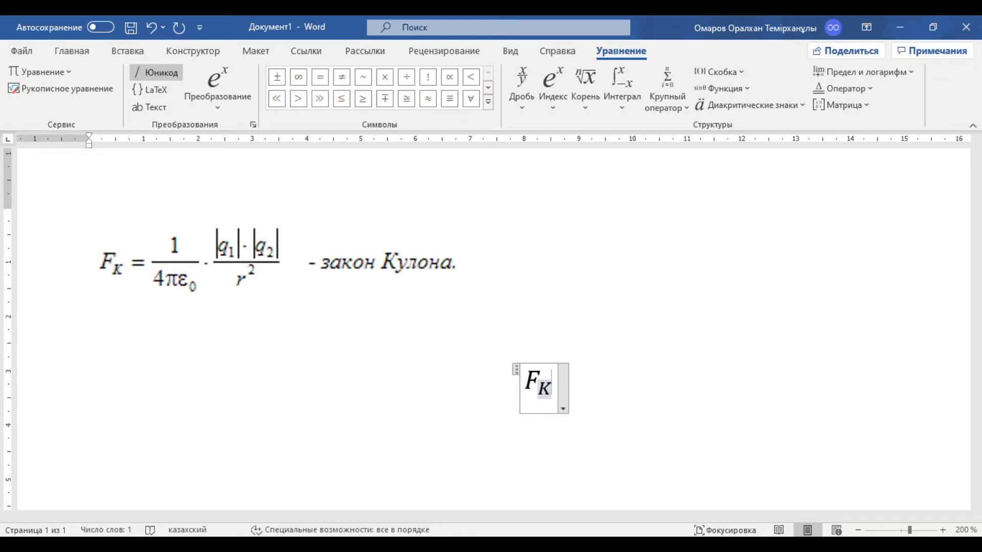
Append a full-size equals sign after F with subscript К, followed by an empty stacked fraction.
{"action": "key", "text": "Right"}
{"action": "type", "text": "="}
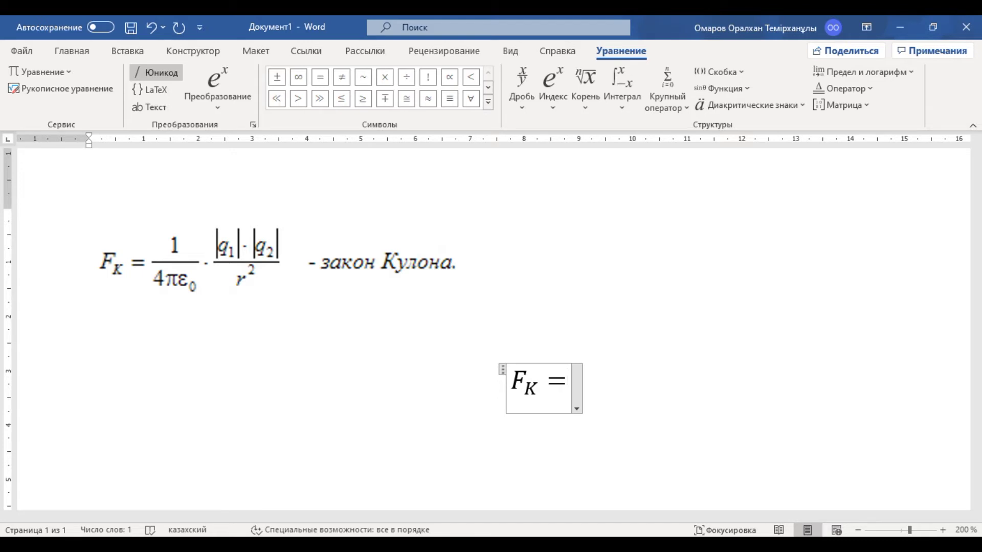
{"action": "left_click", "coordinate": [523, 105]}
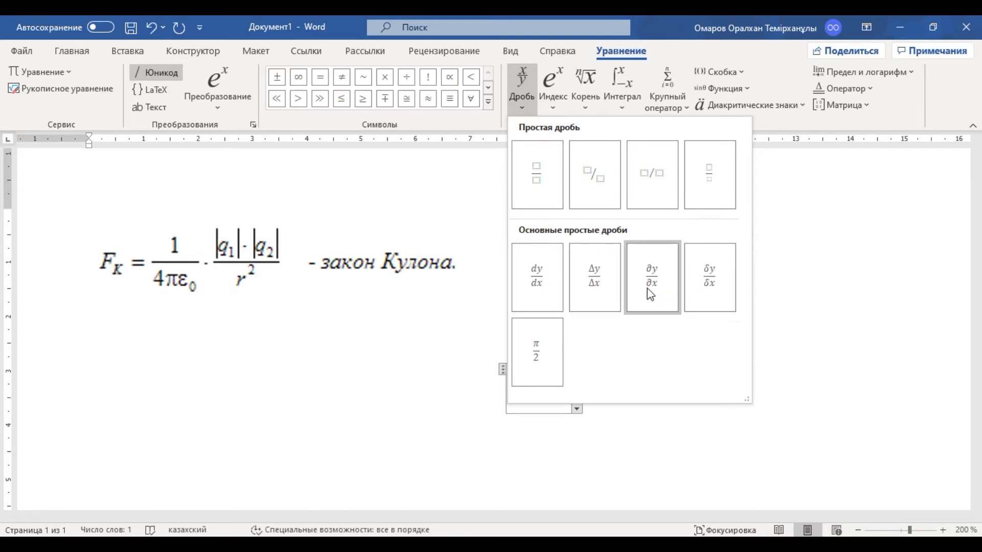
{"action": "left_click", "coordinate": [550, 199]}
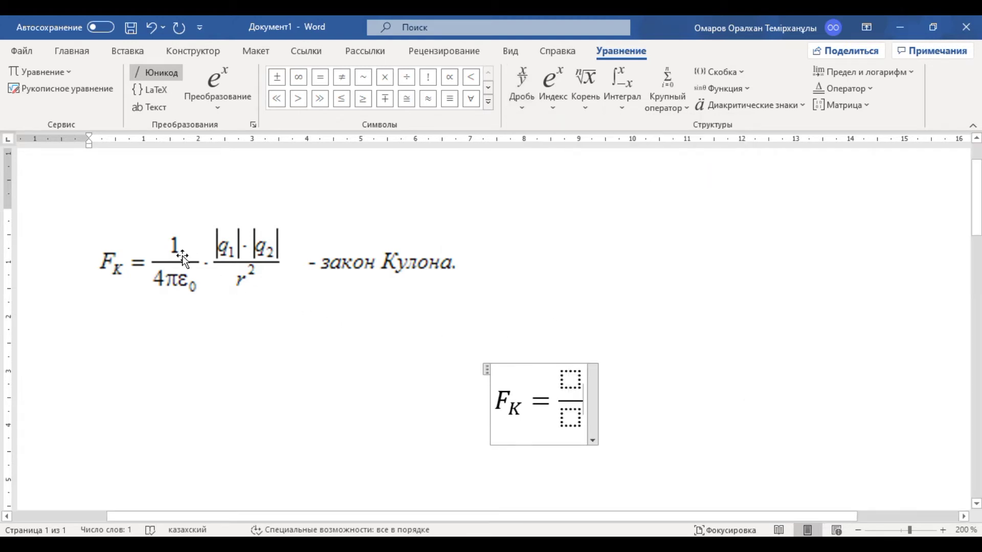
Fill the fraction with 1 as the numerator and 4π as the denominator, taking π from the basic math symbols.
{"action": "left_click", "coordinate": [570, 379]}
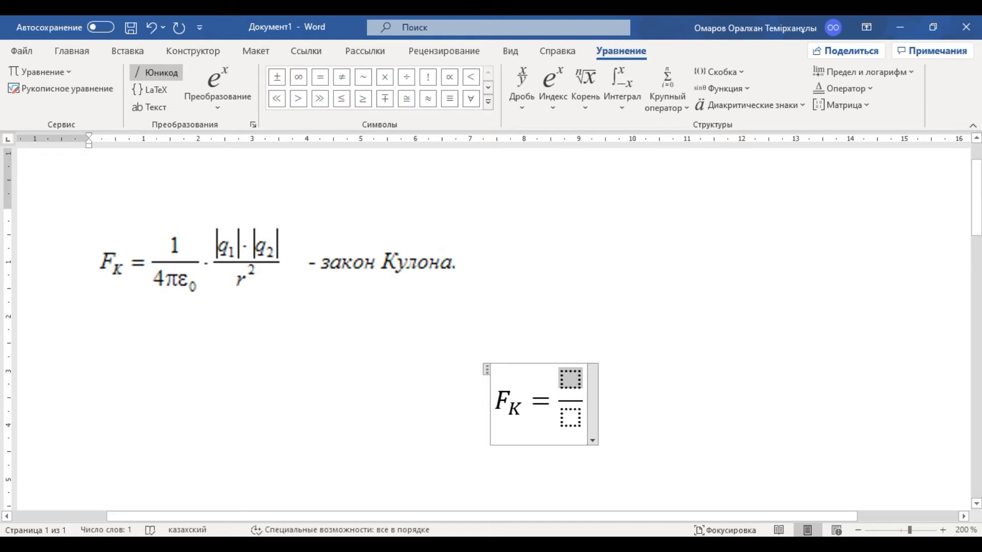
{"action": "type", "text": "1"}
{"action": "left_click", "coordinate": [568, 422]}
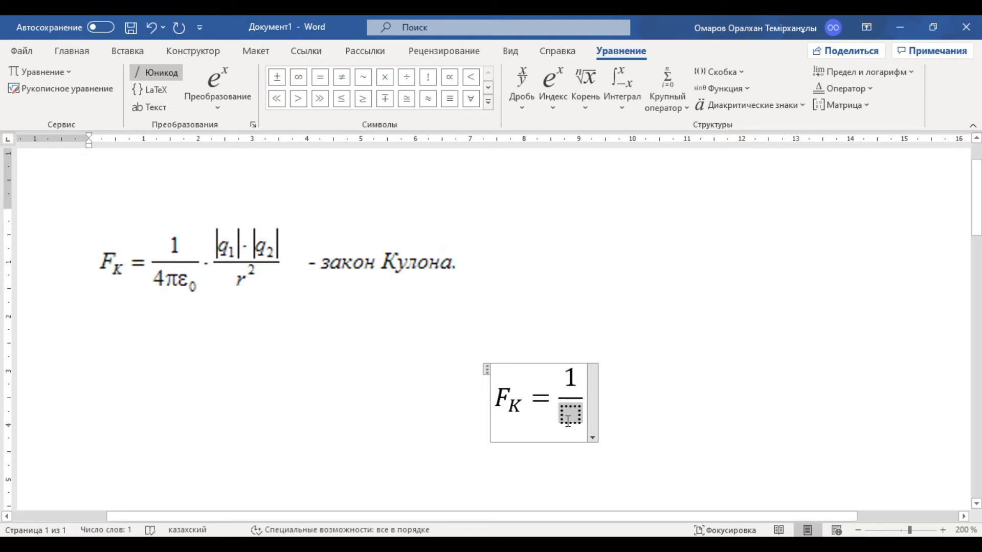
{"action": "type", "text": "4"}
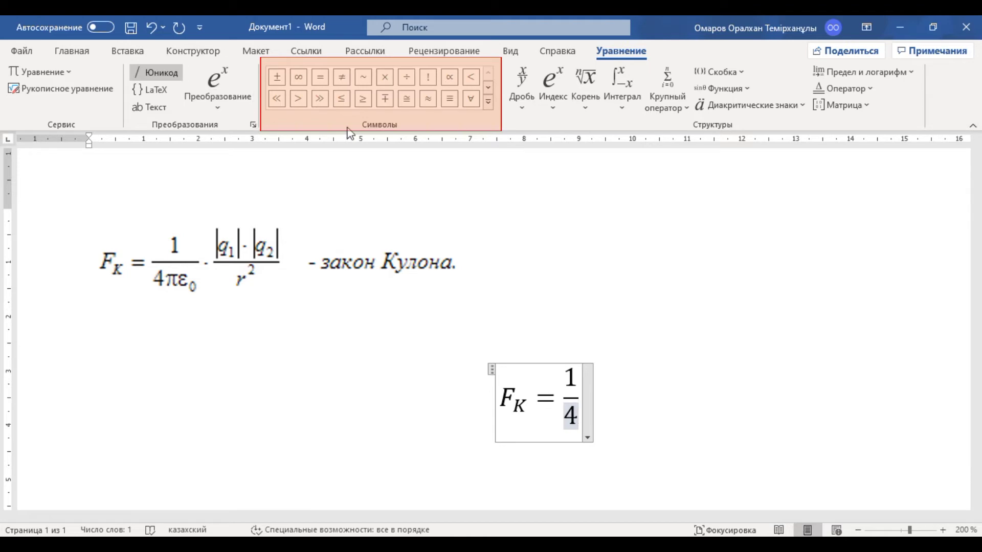
{"action": "left_click", "coordinate": [489, 103]}
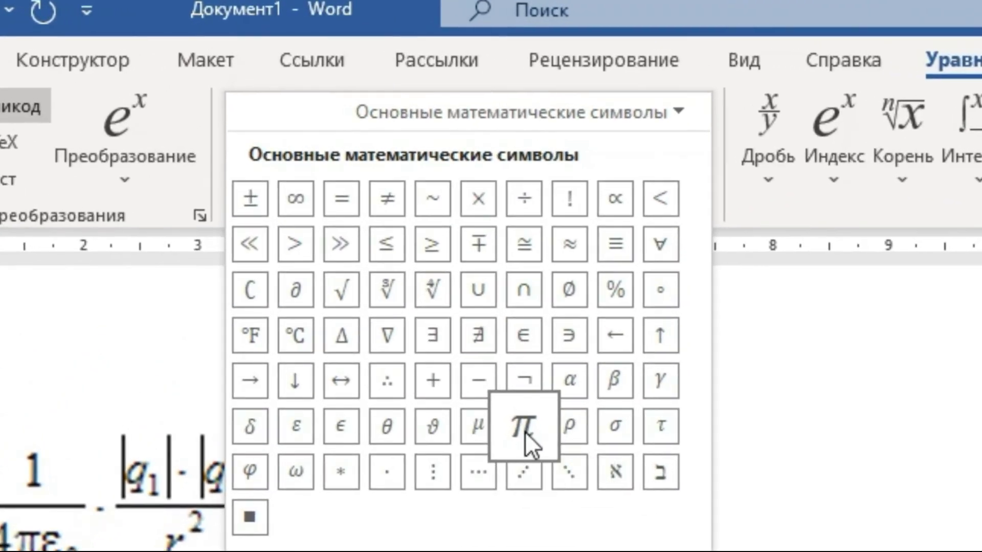
{"action": "left_click", "coordinate": [503, 396]}
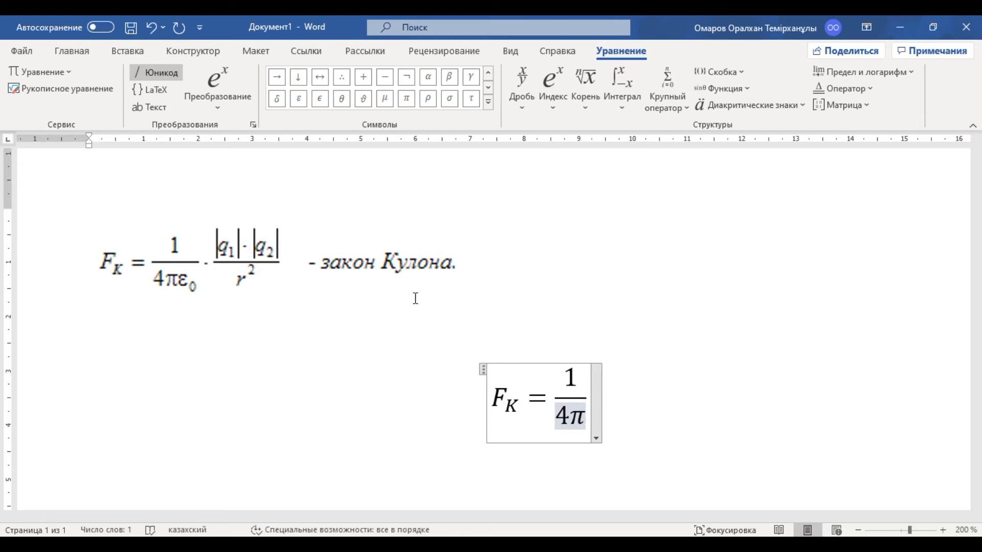
Add a subscript structure after 4π in the denominator, with ε from the basic math symbols as base and 0 as subscript.
{"action": "left_click", "coordinate": [557, 105]}
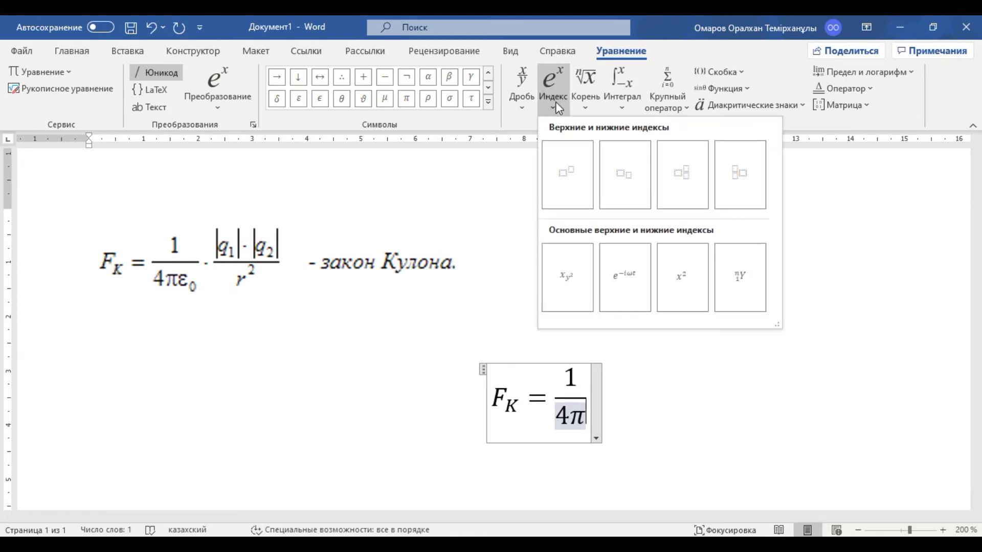
{"action": "left_click", "coordinate": [632, 200]}
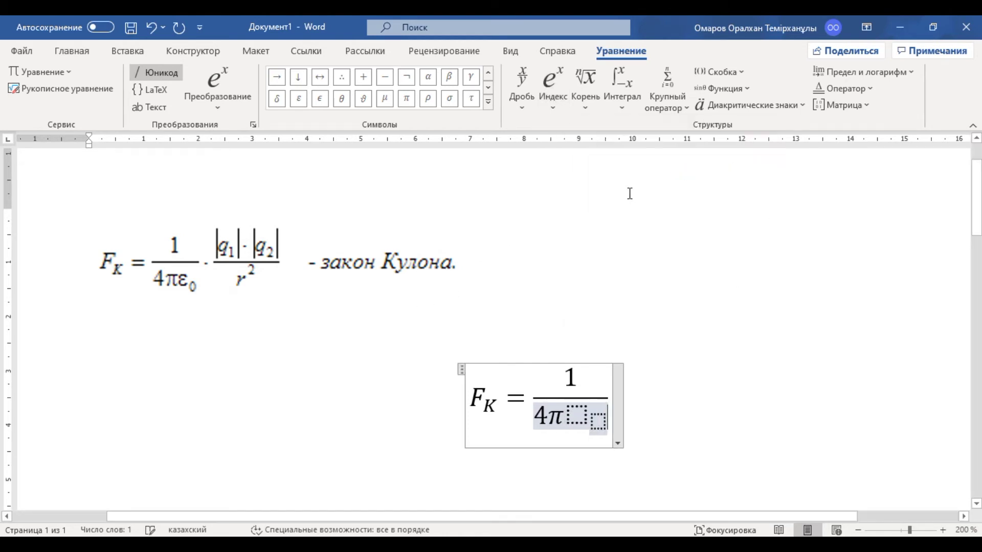
{"action": "left_click", "coordinate": [580, 411]}
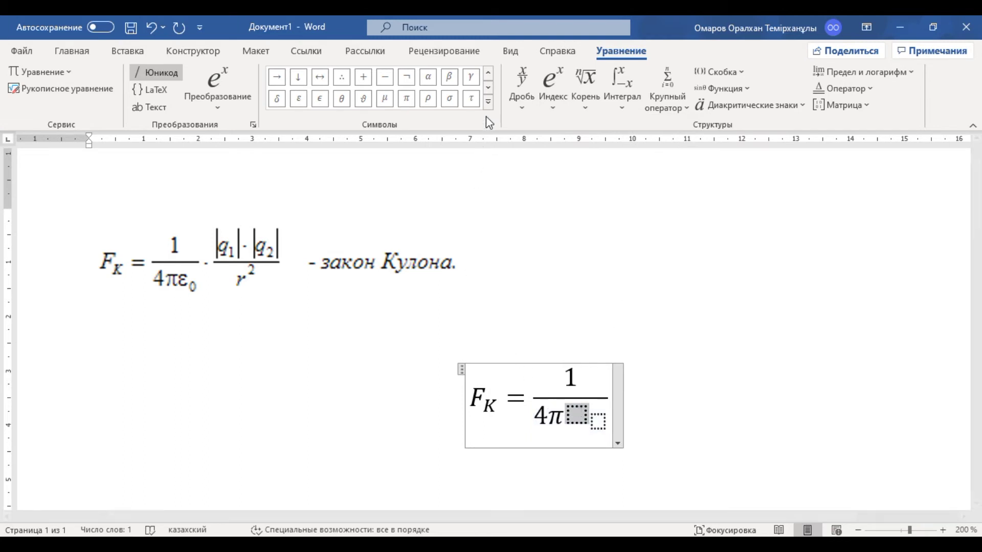
{"action": "left_click", "coordinate": [488, 102]}
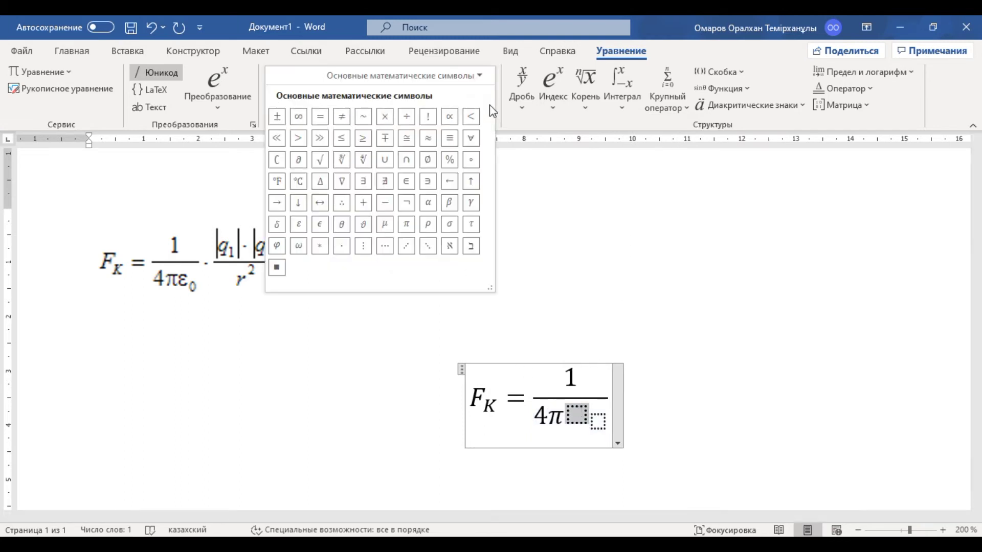
{"action": "left_click", "coordinate": [299, 225]}
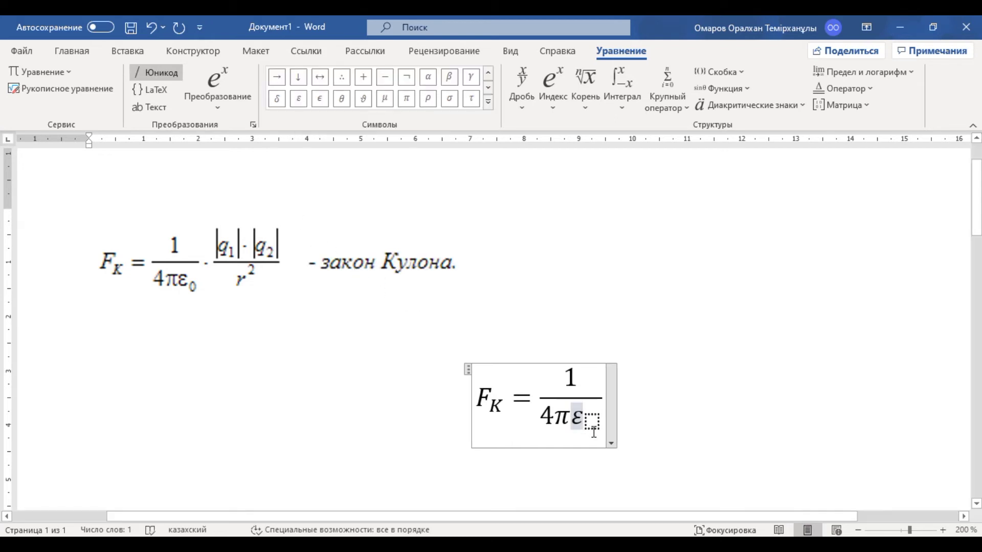
{"action": "type", "text": "0"}
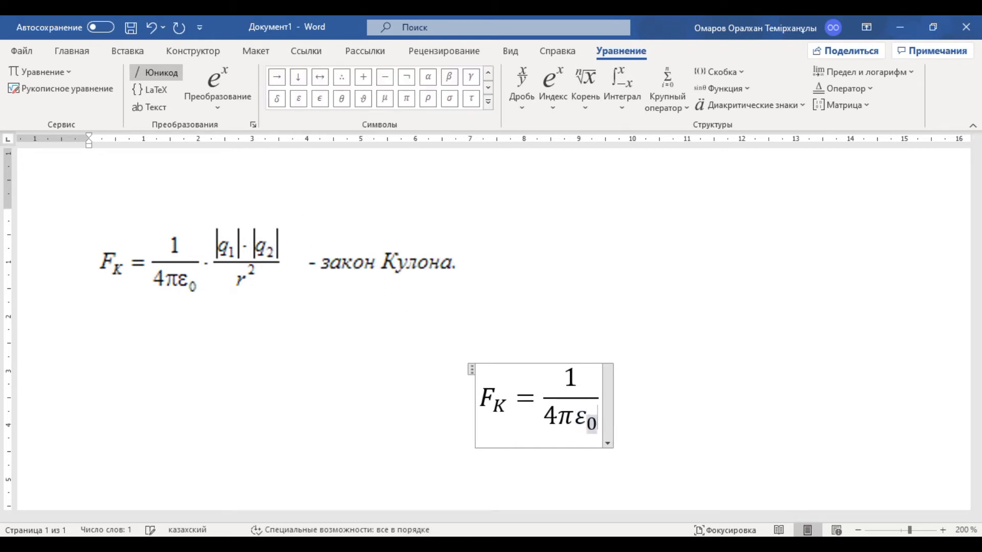
Append a multiplication dot after the 1/4πε₀ fraction, followed by an empty stacked fraction.
{"action": "key", "text": "Right"}
{"action": "key", "text": "Right"}
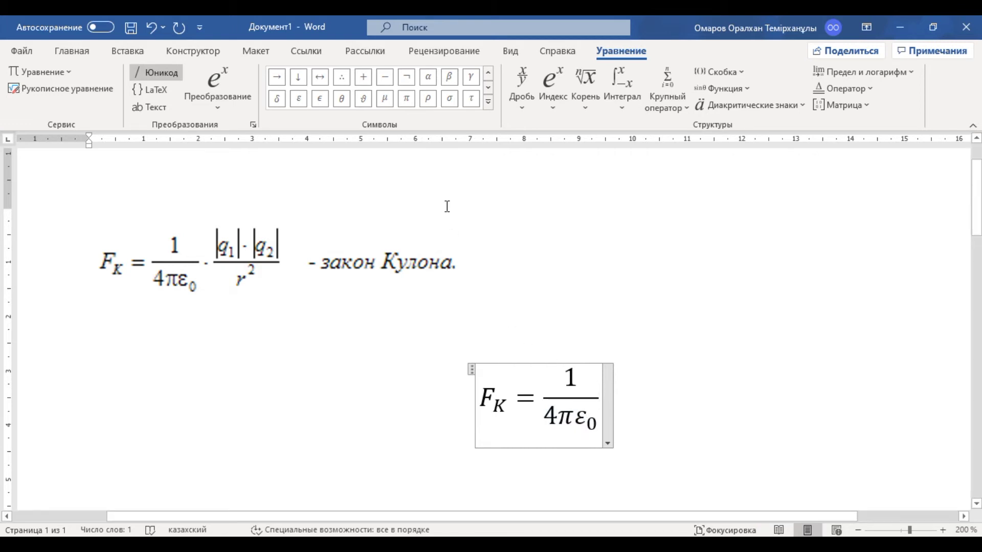
{"action": "left_click", "coordinate": [489, 106]}
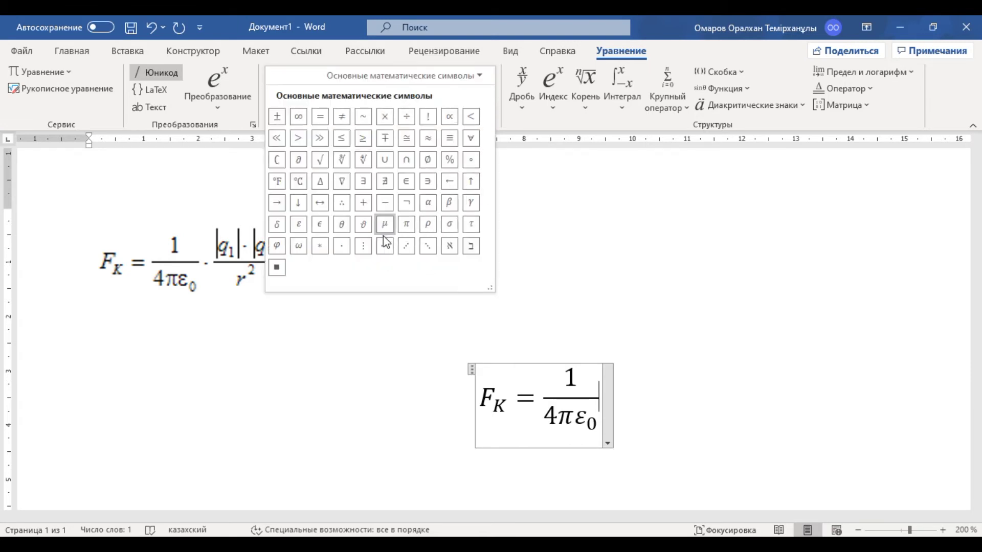
{"action": "left_click", "coordinate": [342, 246]}
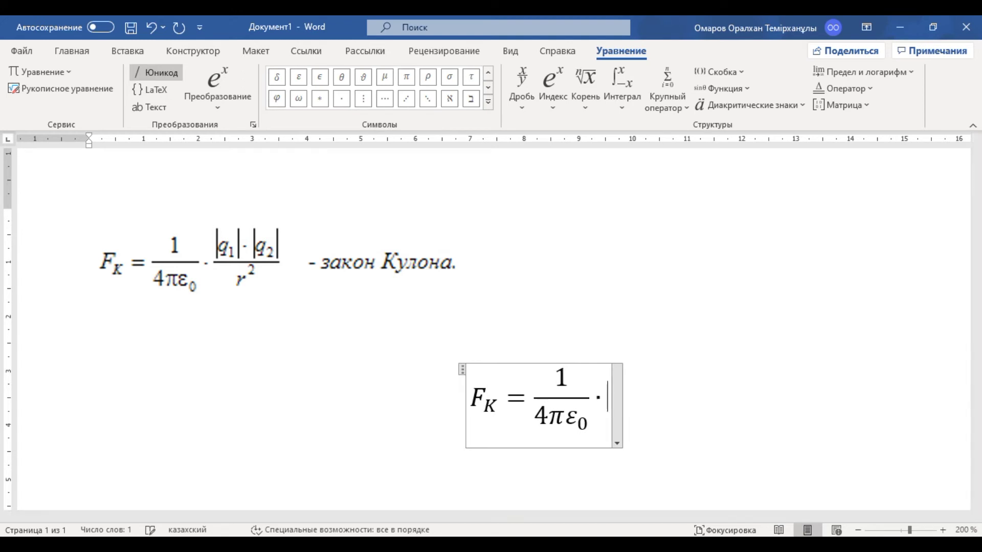
{"action": "left_click", "coordinate": [514, 98]}
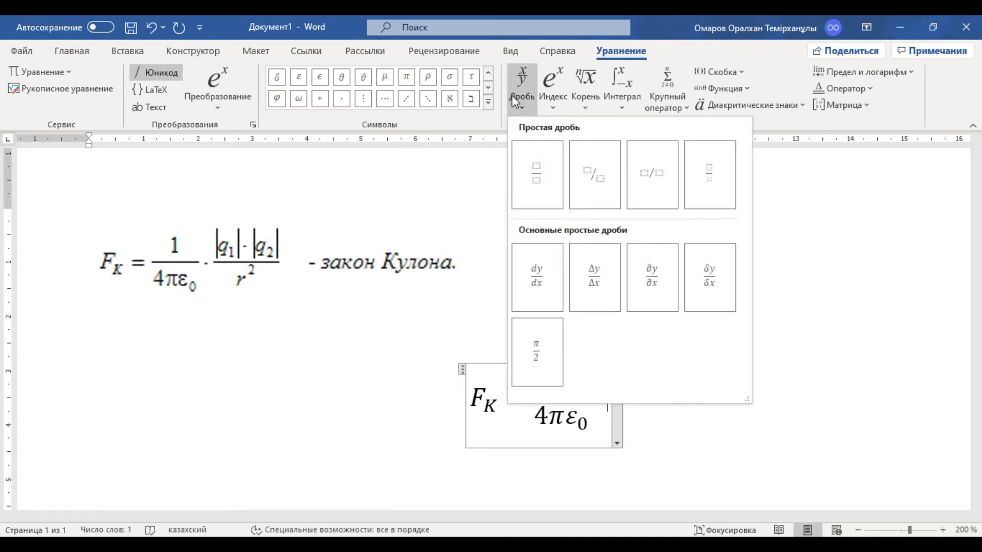
{"action": "left_click", "coordinate": [539, 171]}
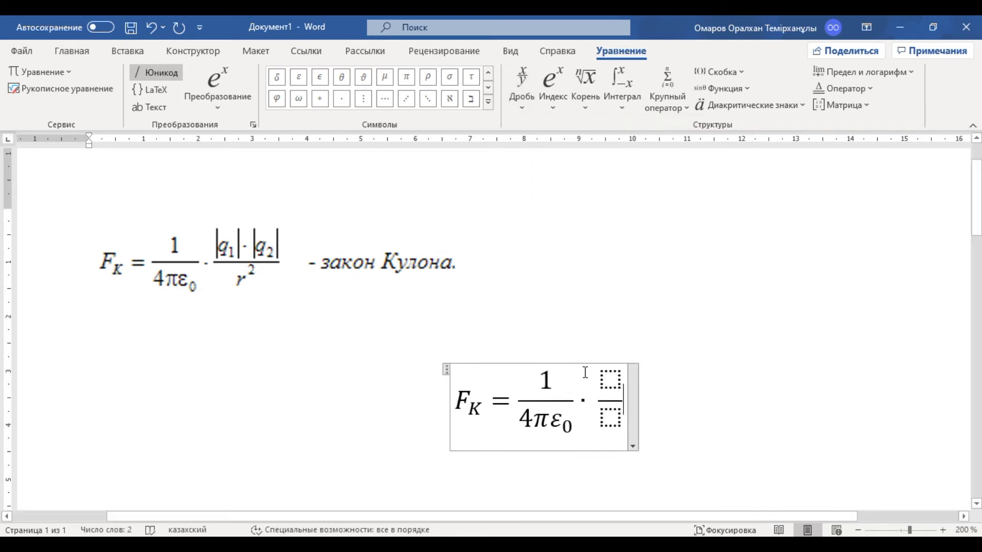
Insert absolute value bars in the second fraction's numerator and fill them with q with subscript 1.
{"action": "left_click", "coordinate": [609, 390]}
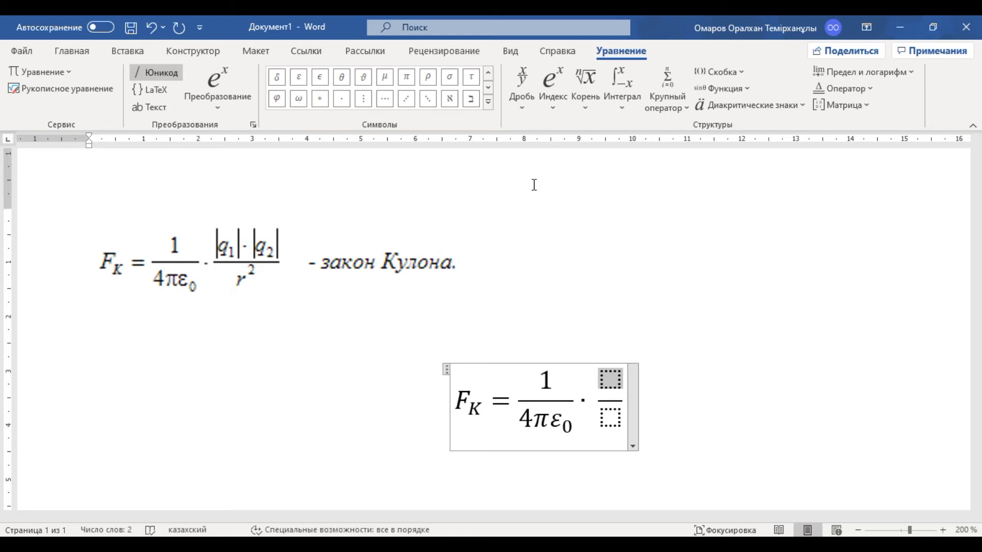
{"action": "left_click", "coordinate": [740, 73]}
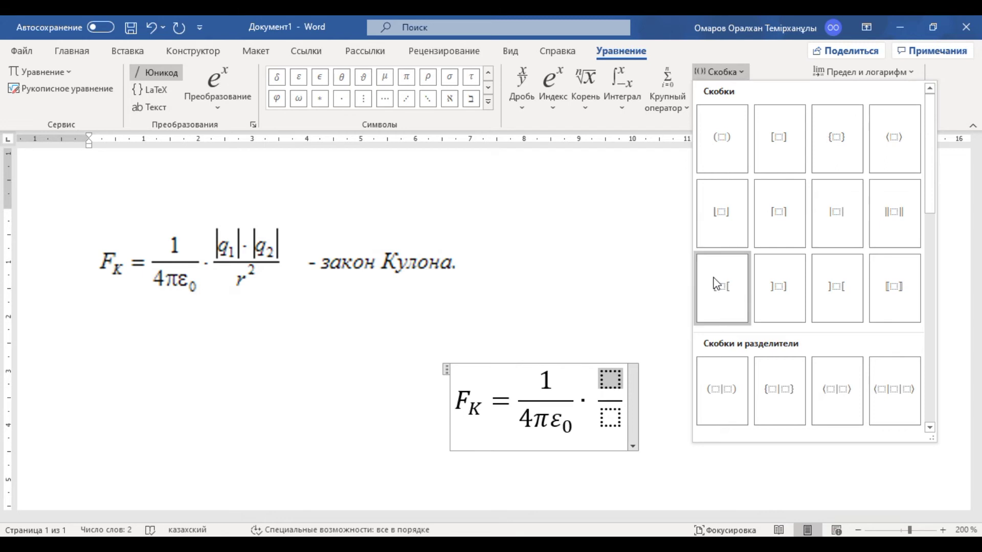
{"action": "left_click", "coordinate": [855, 221]}
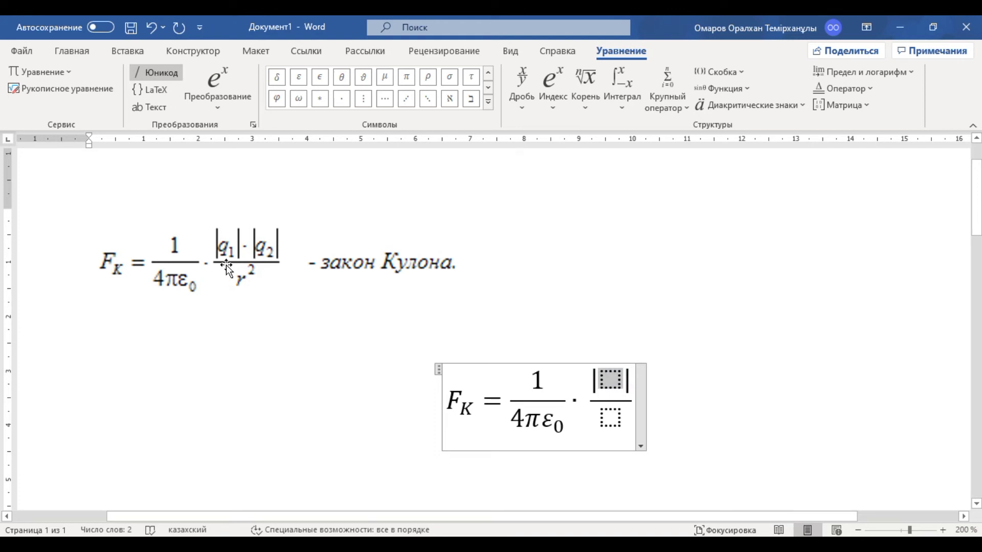
{"action": "left_click", "coordinate": [551, 97]}
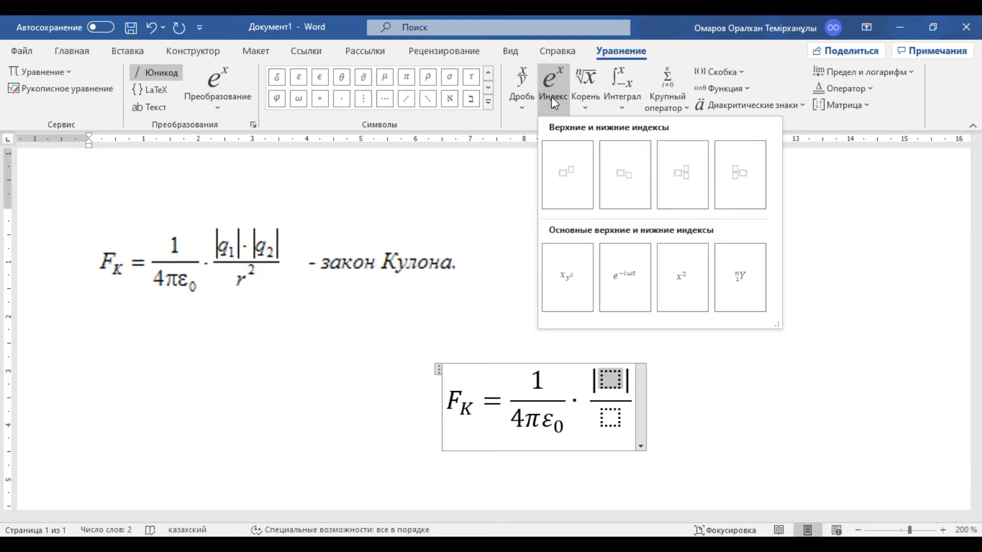
{"action": "left_click", "coordinate": [636, 191]}
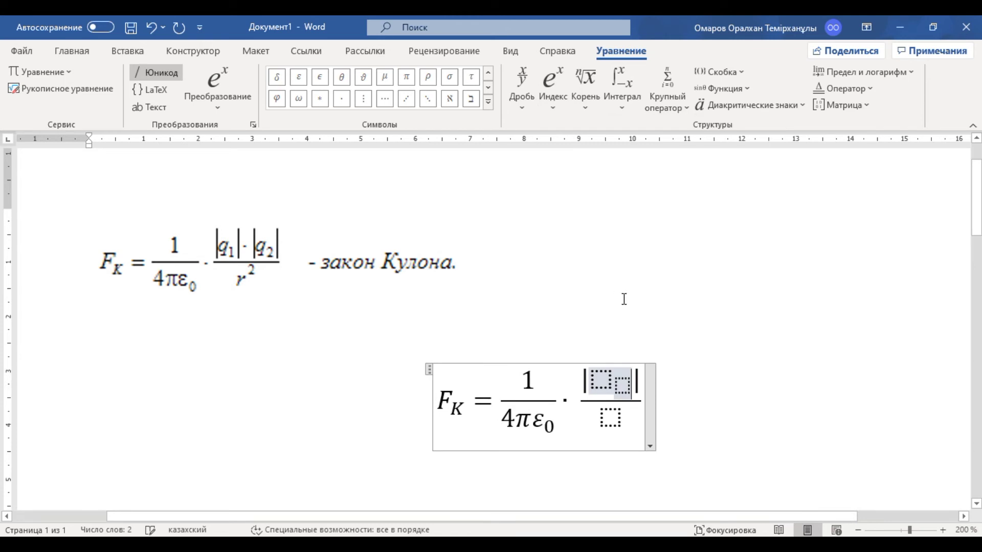
{"action": "left_click", "coordinate": [595, 381]}
{"action": "type", "text": "q"}
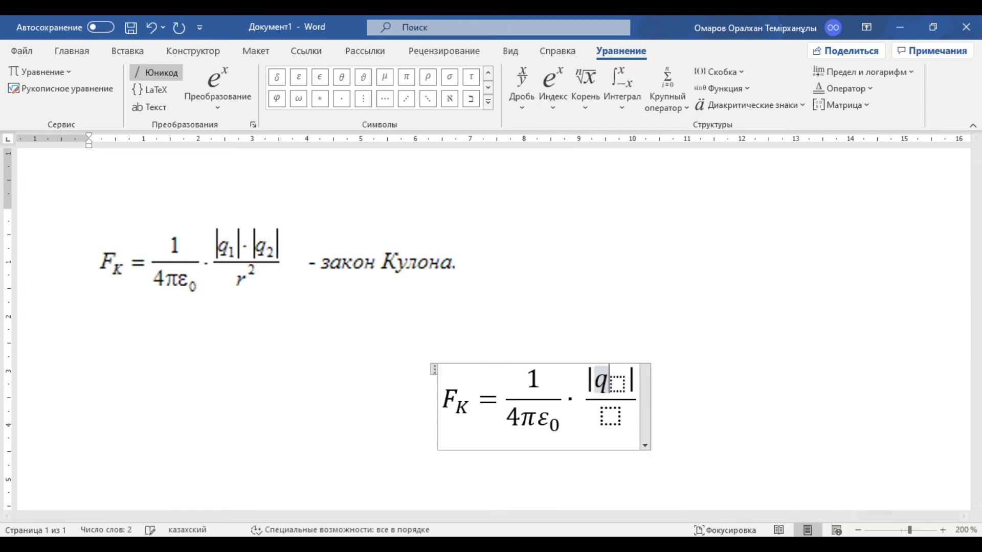
{"action": "left_click", "coordinate": [623, 381]}
{"action": "type", "text": "1"}
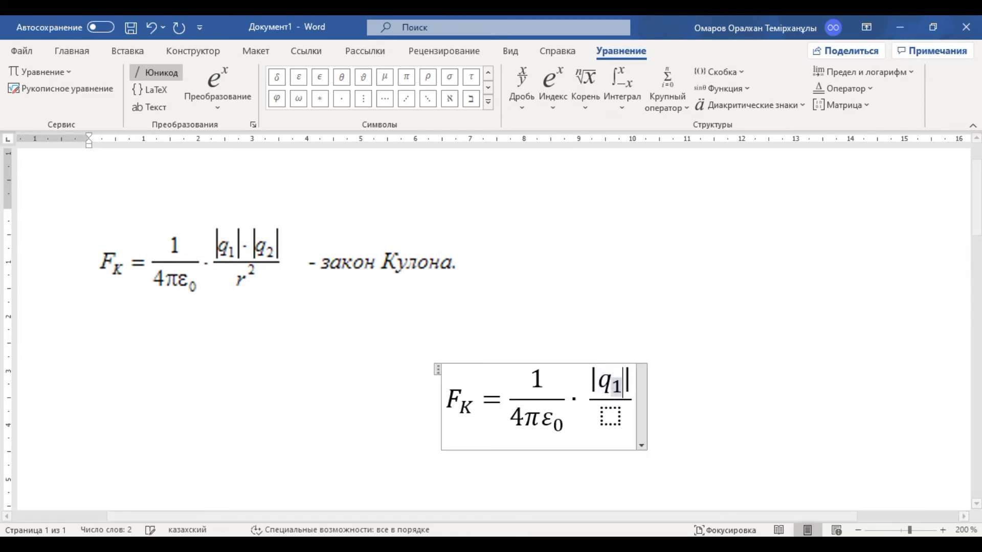
Add a second pair of absolute value bars after |q₁| in the numerator, containing q with subscript 2.
{"action": "key", "text": "Right"}
{"action": "key", "text": "Right"}
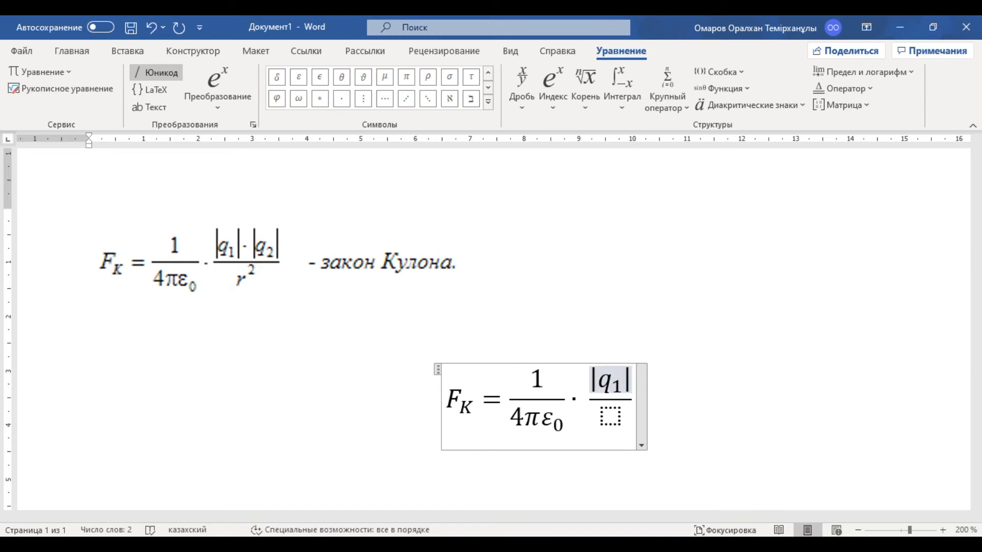
{"action": "key", "text": "Right"}
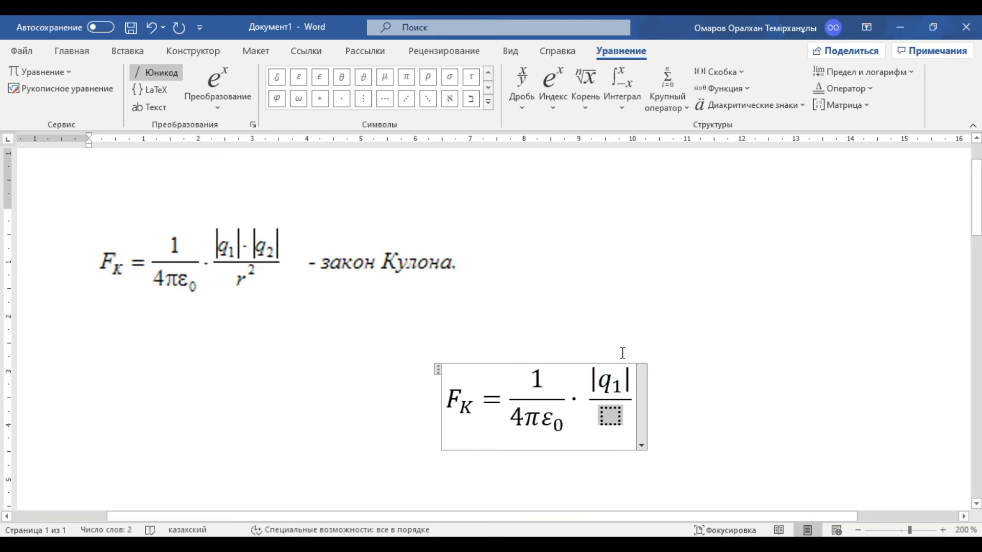
{"action": "left_click", "coordinate": [628, 380]}
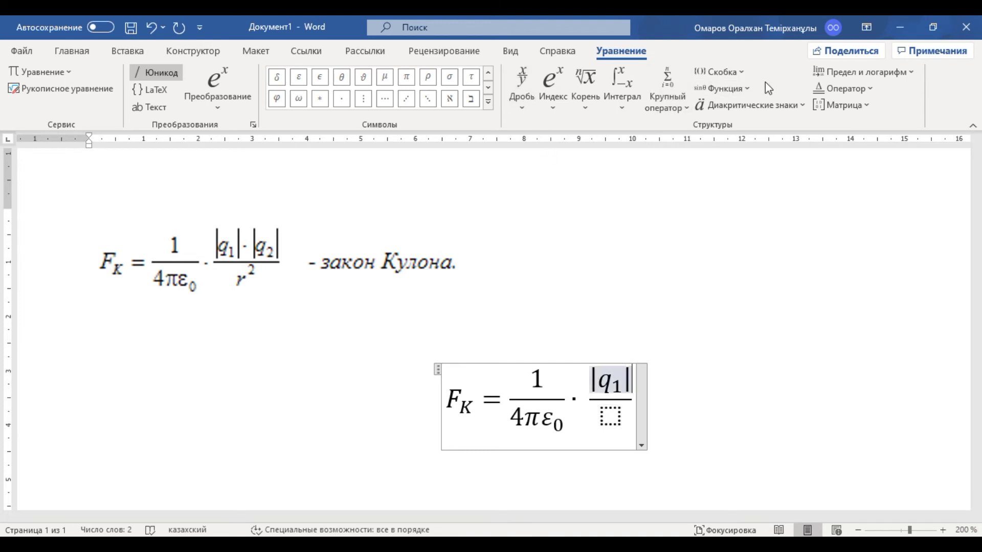
{"action": "left_click", "coordinate": [726, 72]}
{"action": "left_click", "coordinate": [831, 220]}
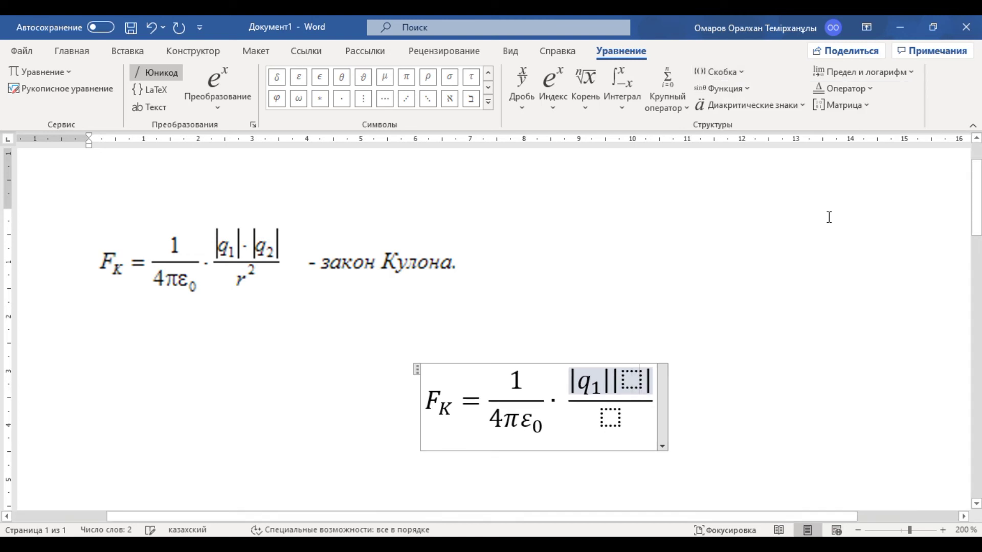
{"action": "left_click", "coordinate": [554, 92]}
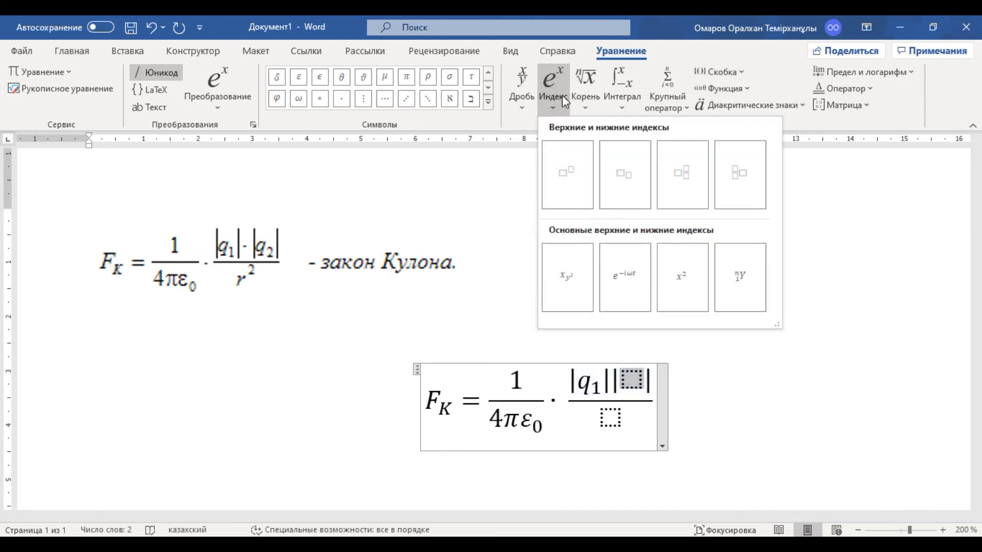
{"action": "left_click", "coordinate": [683, 174]}
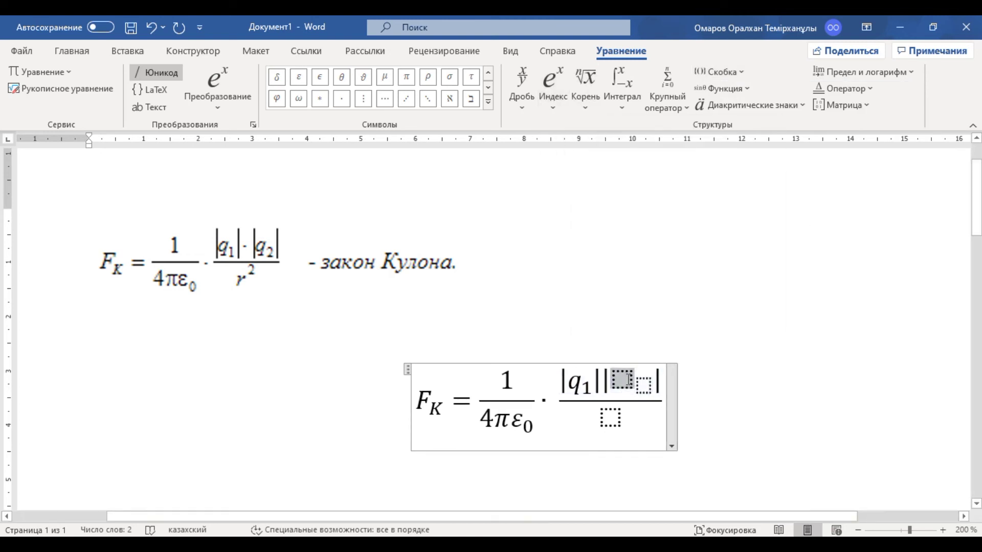
{"action": "type", "text": "q"}
{"action": "key", "text": "Right"}
{"action": "type", "text": "2"}
Fill the second fraction's denominator with r squared using a superscript structure, and leave the equation.
{"action": "left_click", "coordinate": [609, 415]}
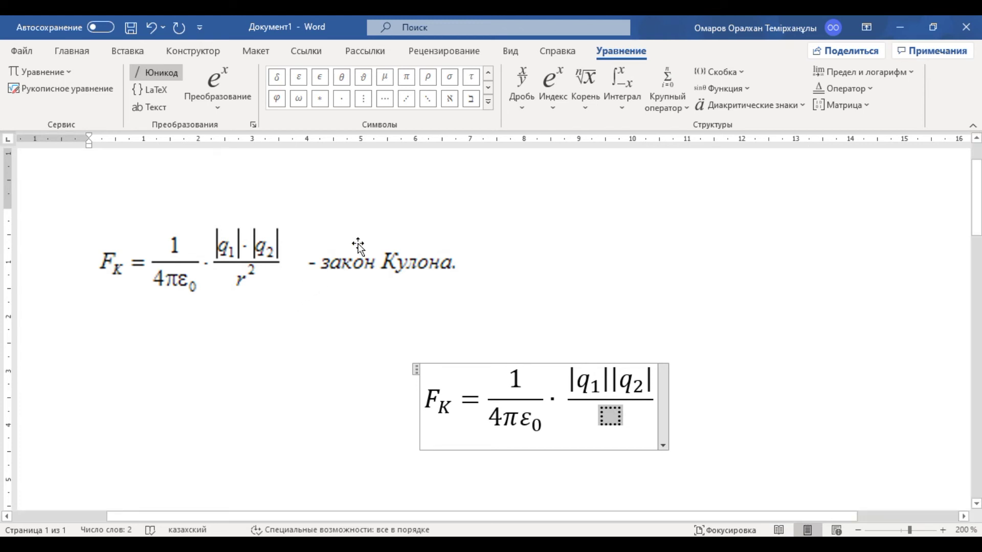
{"action": "left_click", "coordinate": [552, 101]}
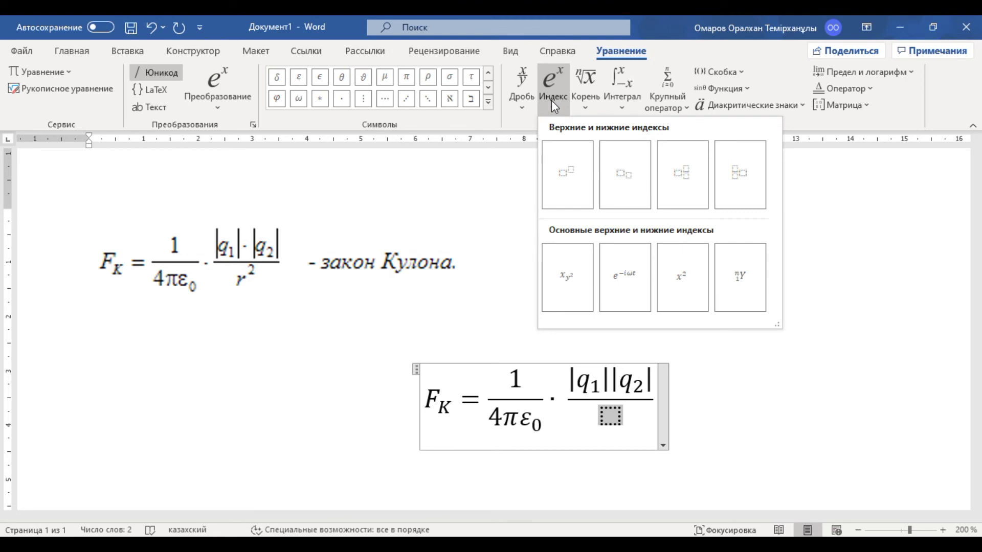
{"action": "left_click", "coordinate": [565, 176]}
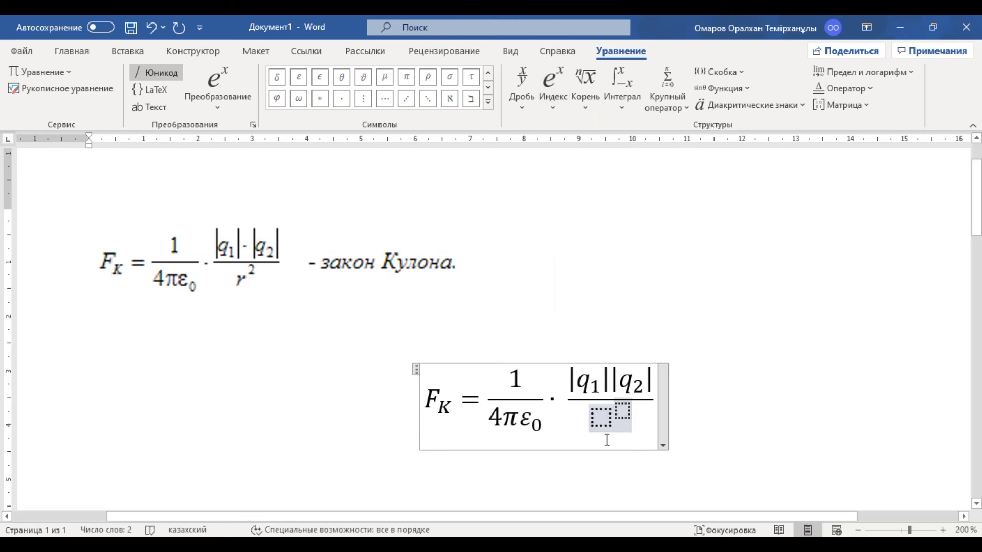
{"action": "type", "text": "r^"}
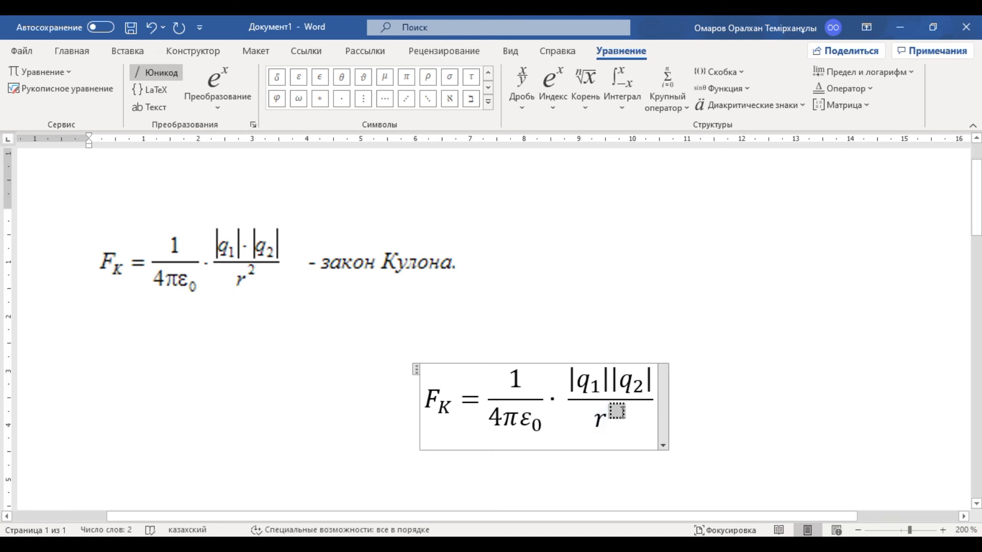
{"action": "type", "text": "2"}
{"action": "left_click", "coordinate": [749, 394]}
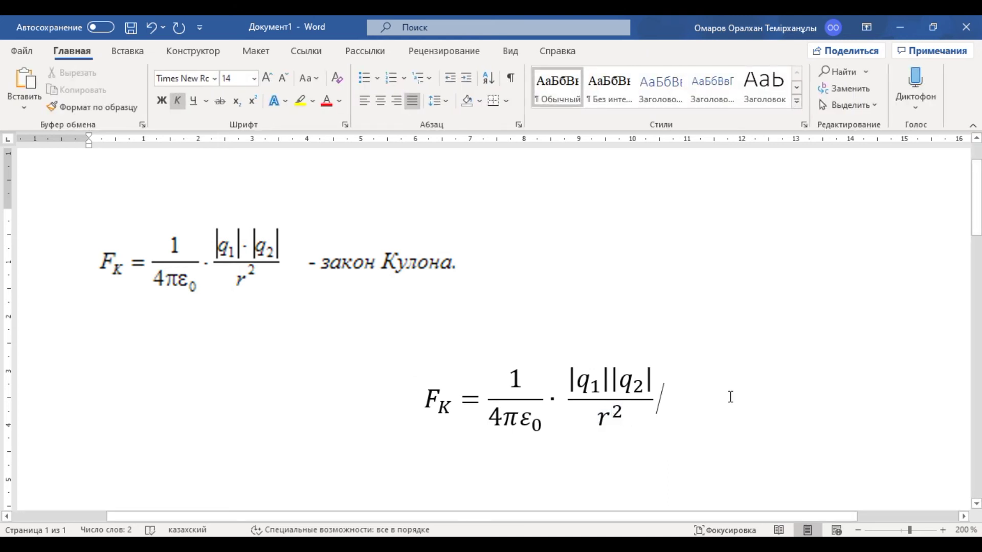
Start saving the finished Coulomb's law equation as a new reusable equation and name it "Кулон заңы".
{"action": "double_click", "coordinate": [497, 417]}
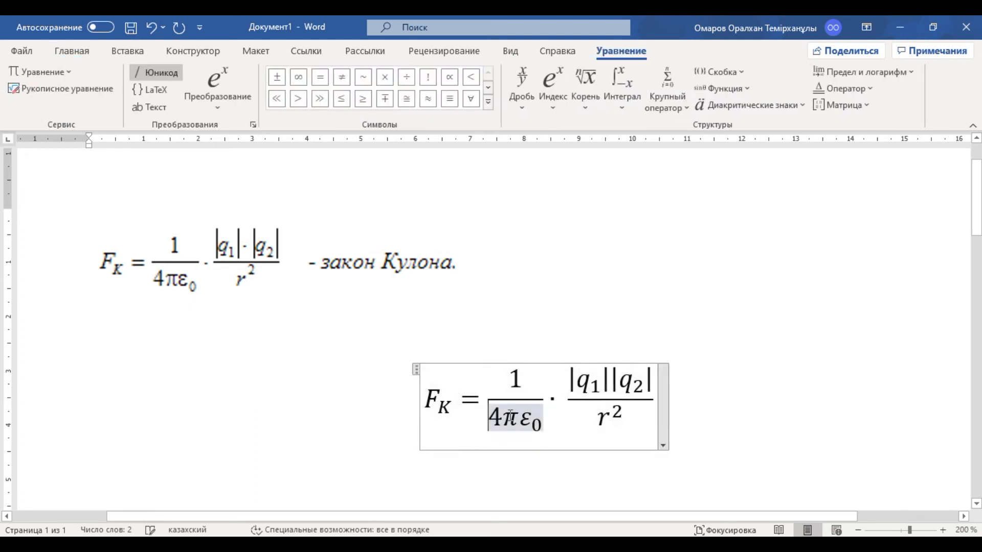
{"action": "left_click", "coordinate": [656, 432]}
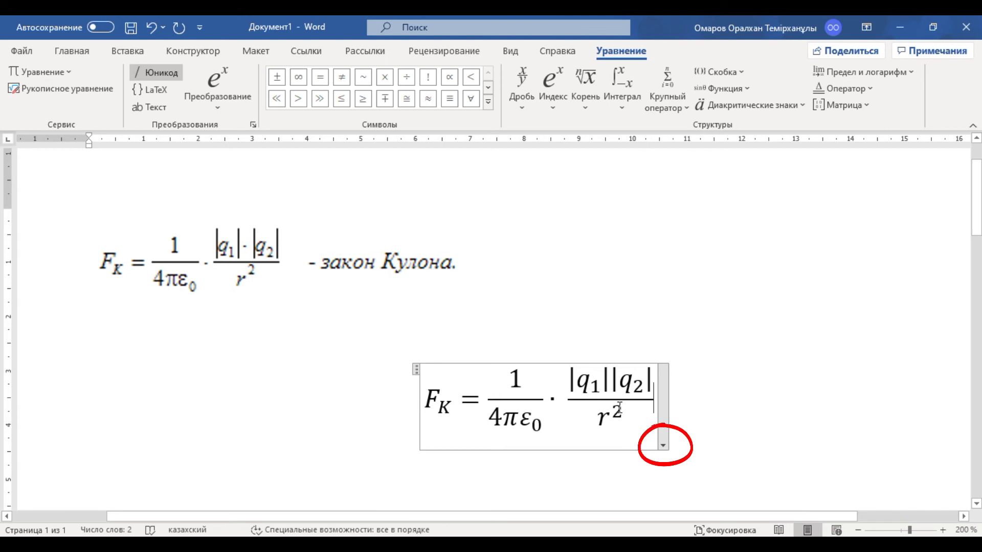
{"action": "left_click", "coordinate": [662, 446]}
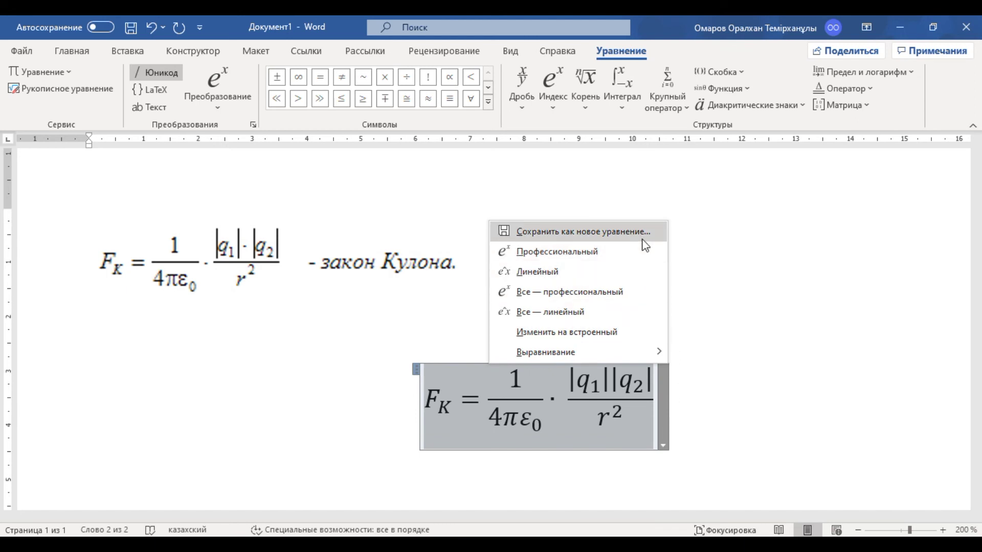
{"action": "left_click", "coordinate": [582, 232]}
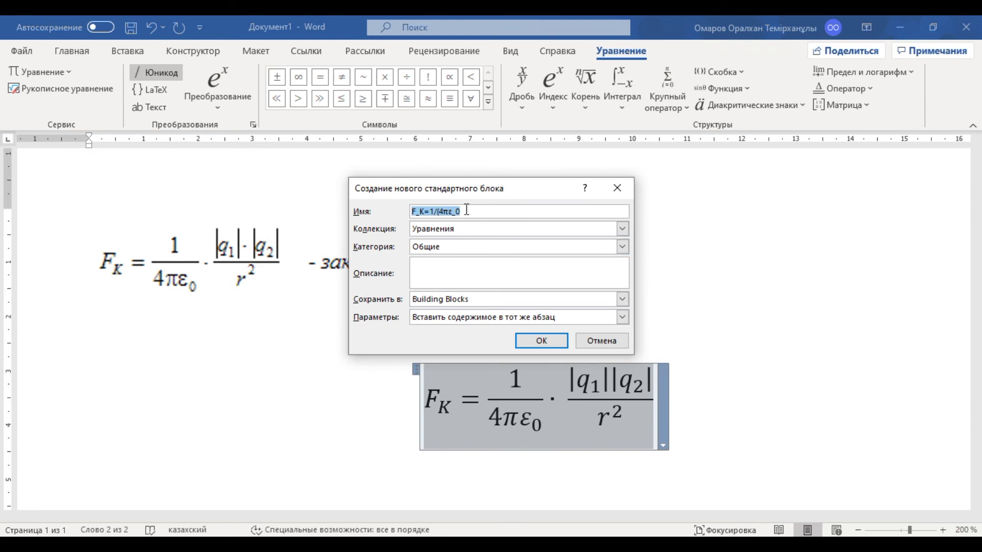
{"action": "key", "text": "BackSpace"}
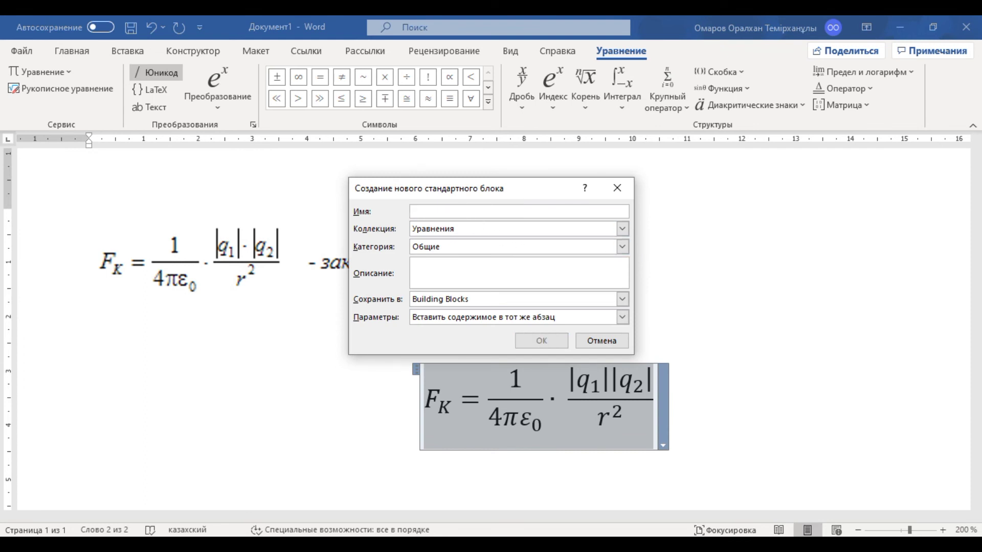
{"action": "type", "text": "Ка"}
{"action": "key", "text": "BackSpace"}
{"action": "key", "text": "BackSpace"}
{"action": "type", "text": "Кулон заны"}
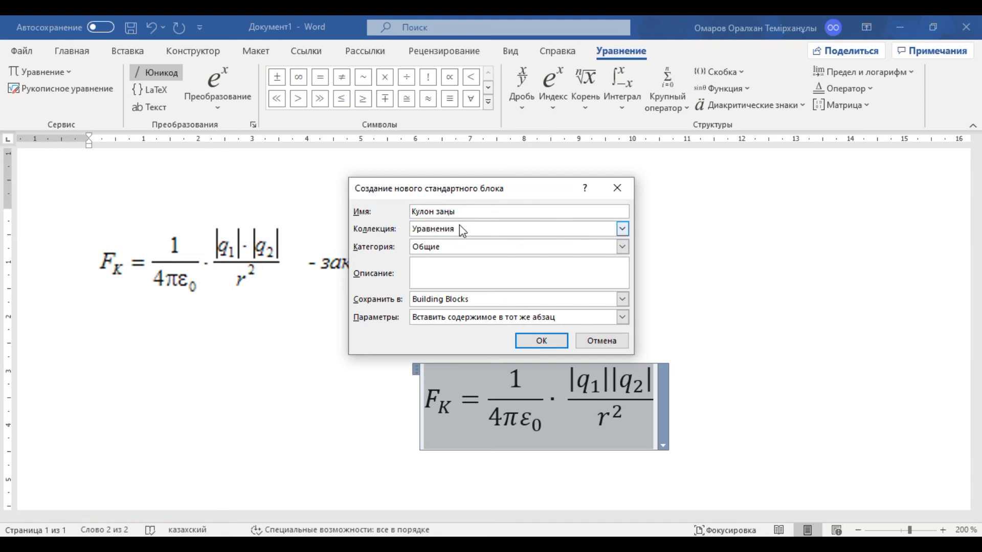
Keep the new building block in the Уравнения collection, set its category to Общие, and save it.
{"action": "left_click", "coordinate": [477, 229]}
{"action": "left_click", "coordinate": [477, 230]}
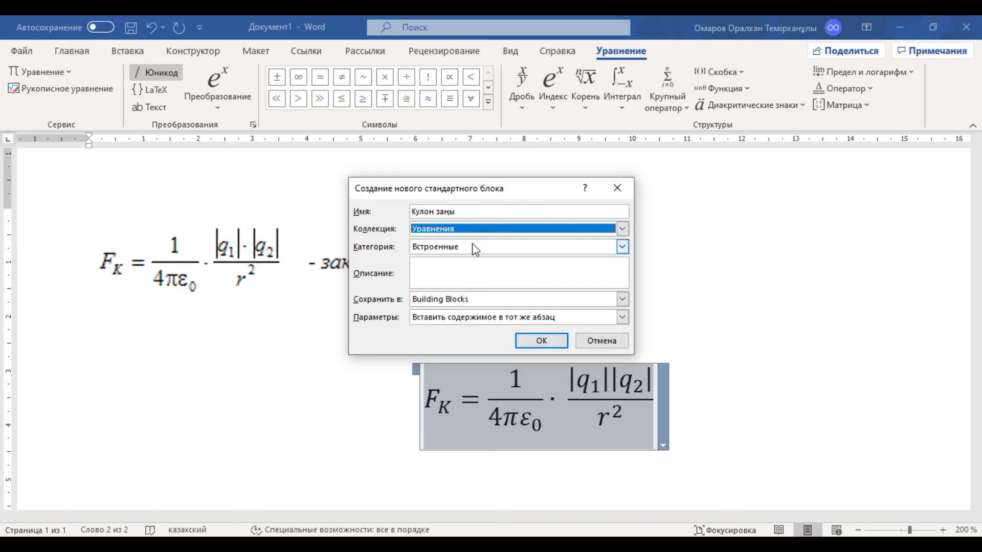
{"action": "left_click", "coordinate": [471, 247]}
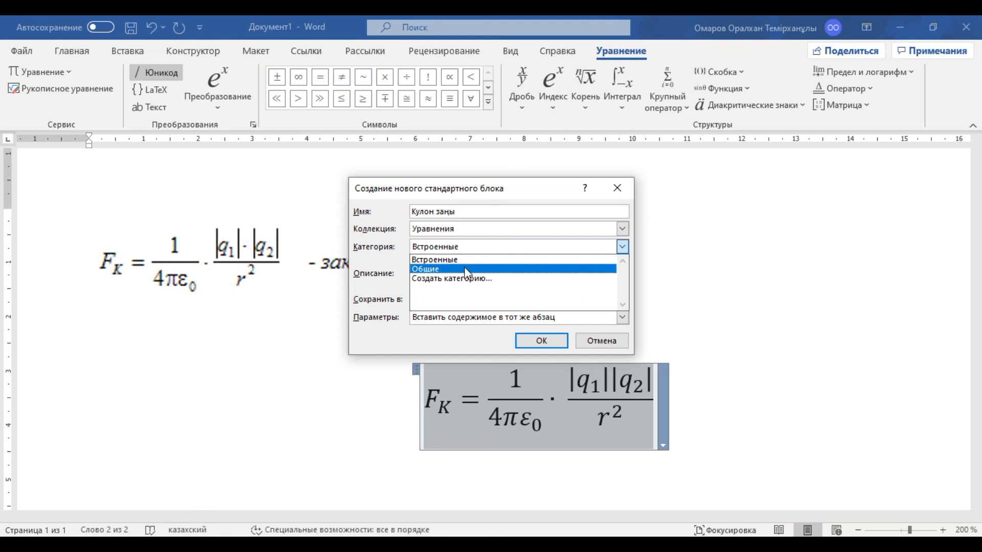
{"action": "left_click", "coordinate": [467, 269]}
{"action": "left_click", "coordinate": [464, 280]}
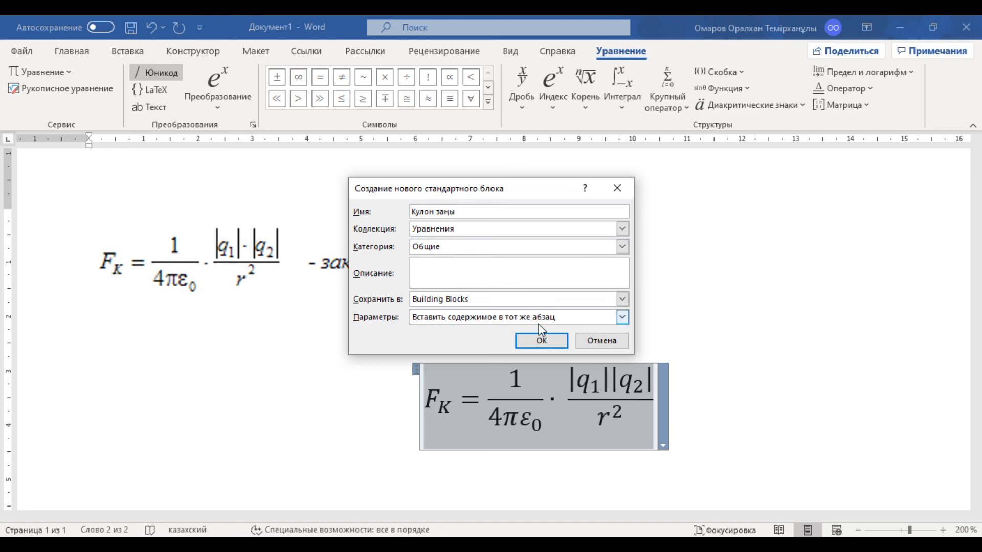
{"action": "left_click", "coordinate": [543, 342]}
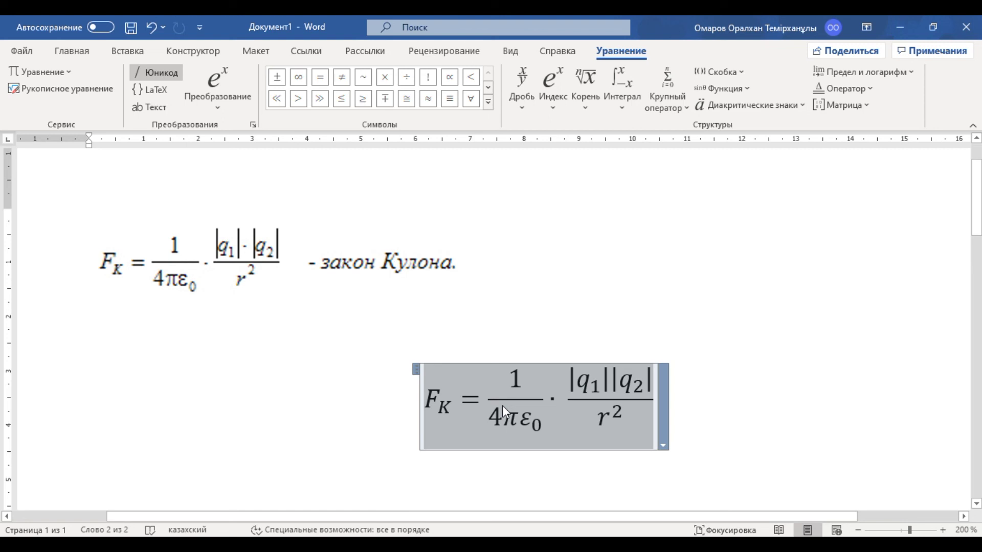
Insert the saved "Кулон заңы" equation from the equation gallery's Общие category below the existing equation.
{"action": "left_click", "coordinate": [832, 265]}
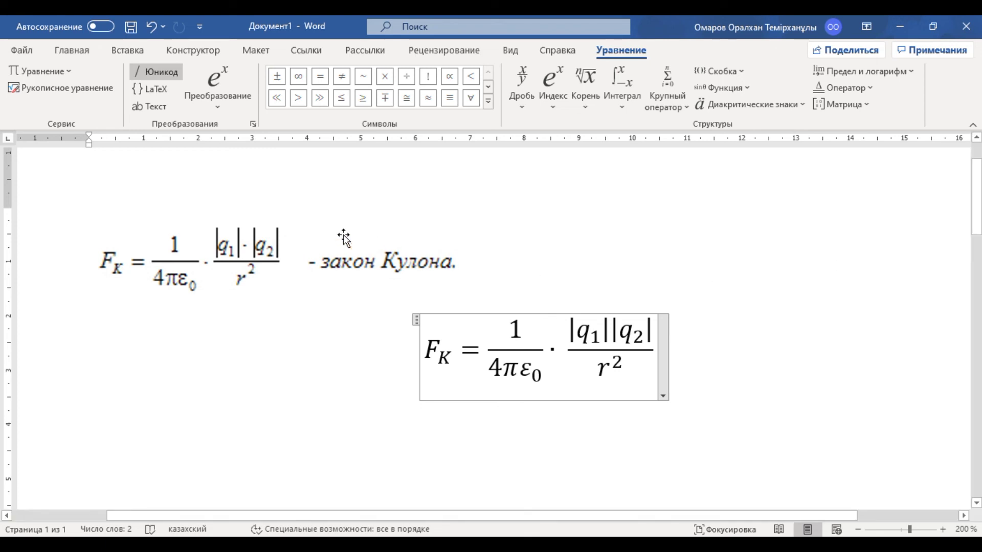
{"action": "left_click", "coordinate": [69, 75]}
{"action": "scroll", "coordinate": [114, 189], "scroll_direction": "down", "scroll_amount": 5}
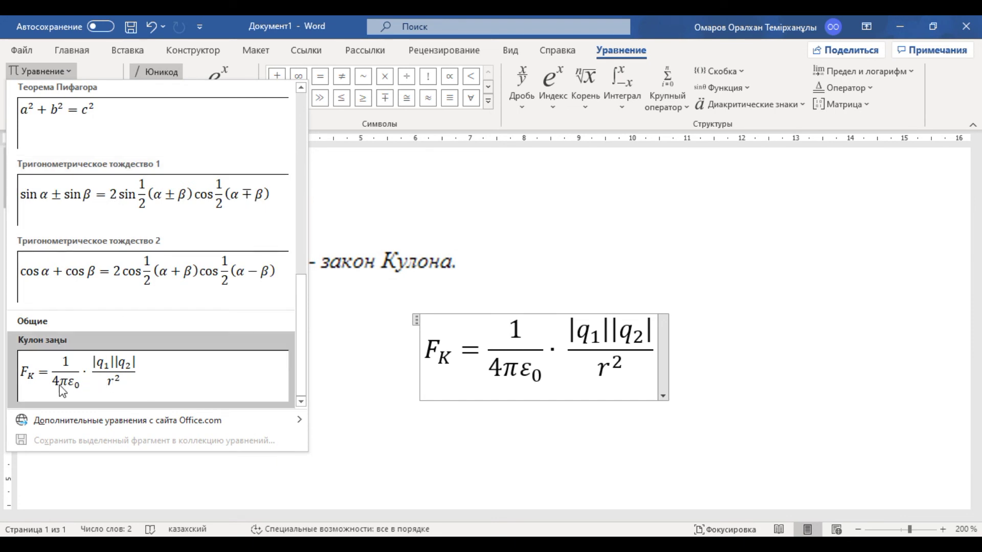
{"action": "left_click", "coordinate": [147, 382]}
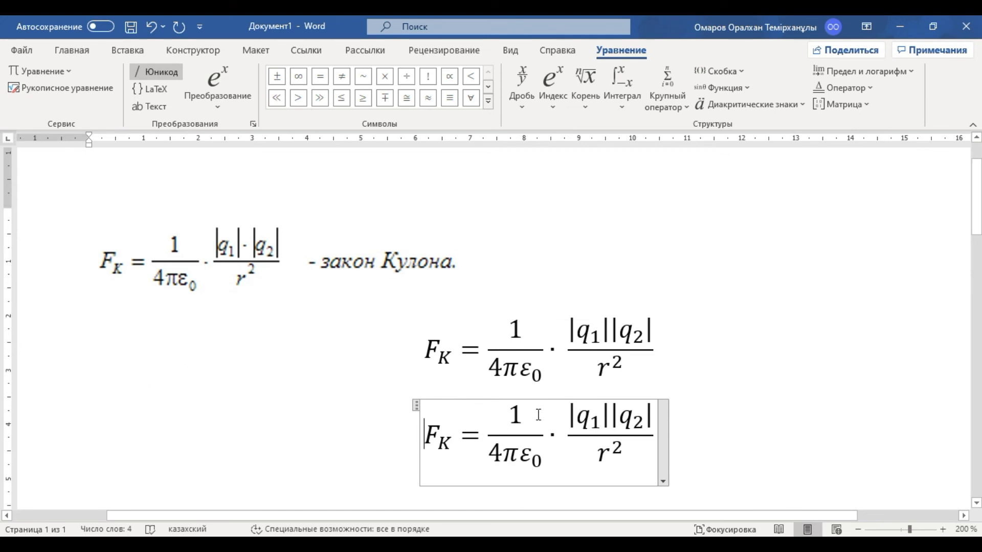